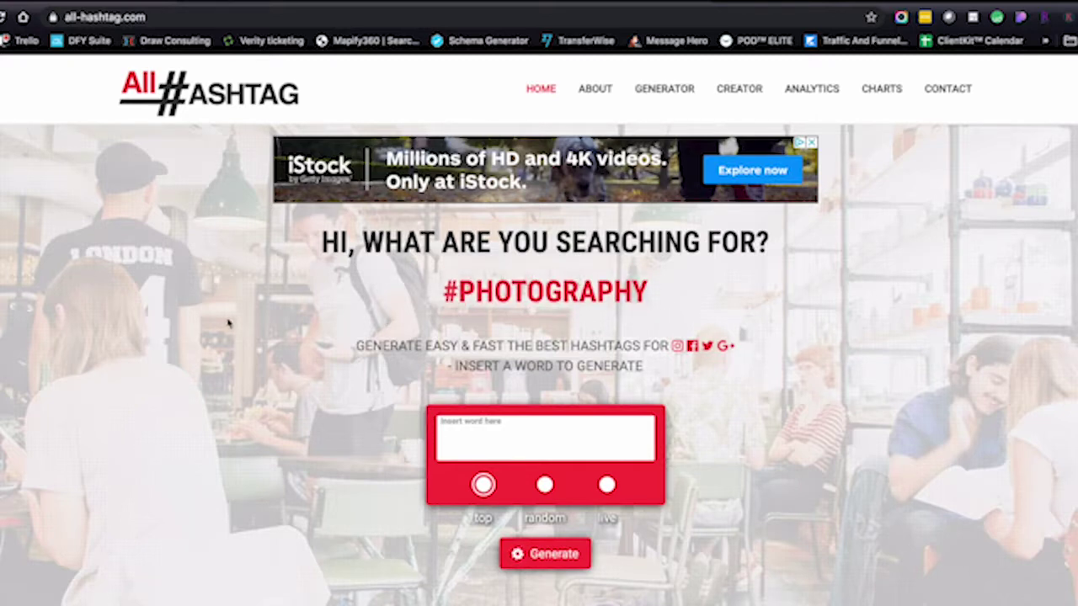
- Generate the top hashtags for the word "nfl" on All Hashtag
type("n")
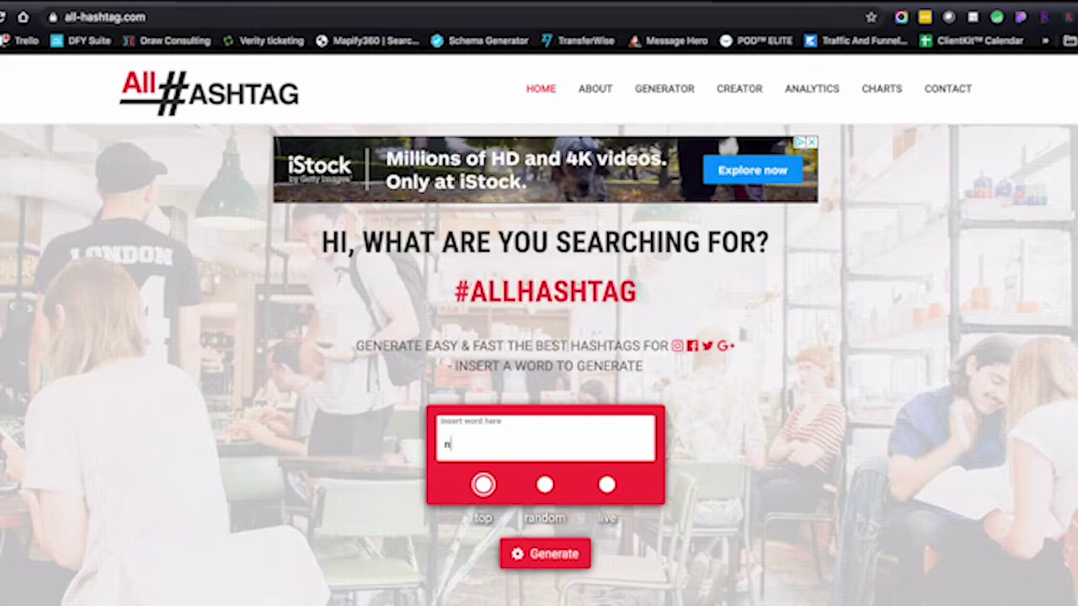
type("fl")
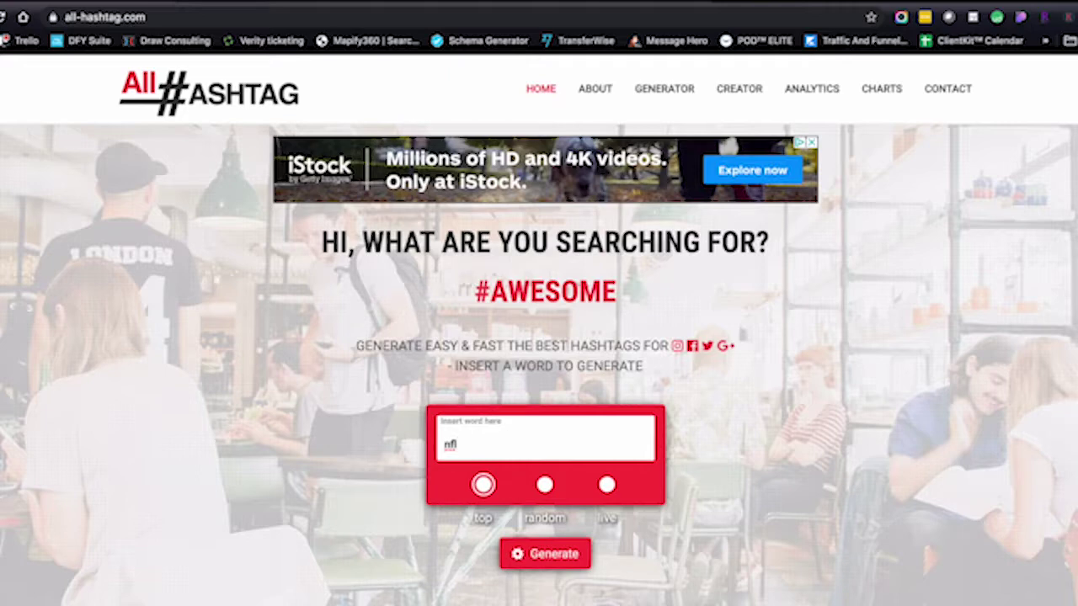
double_click(449, 444)
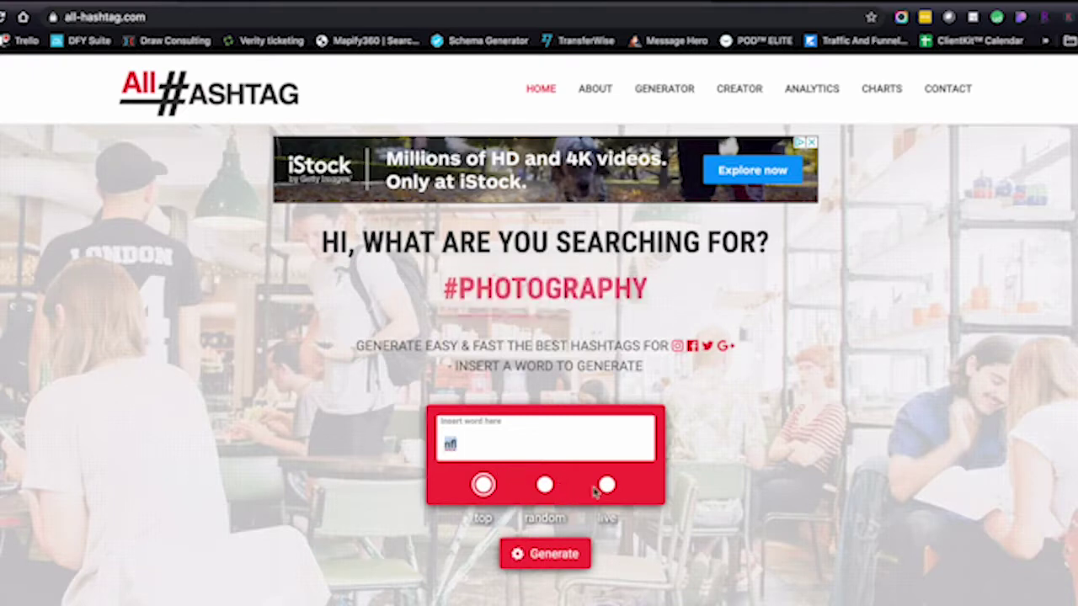
left_click(554, 555)
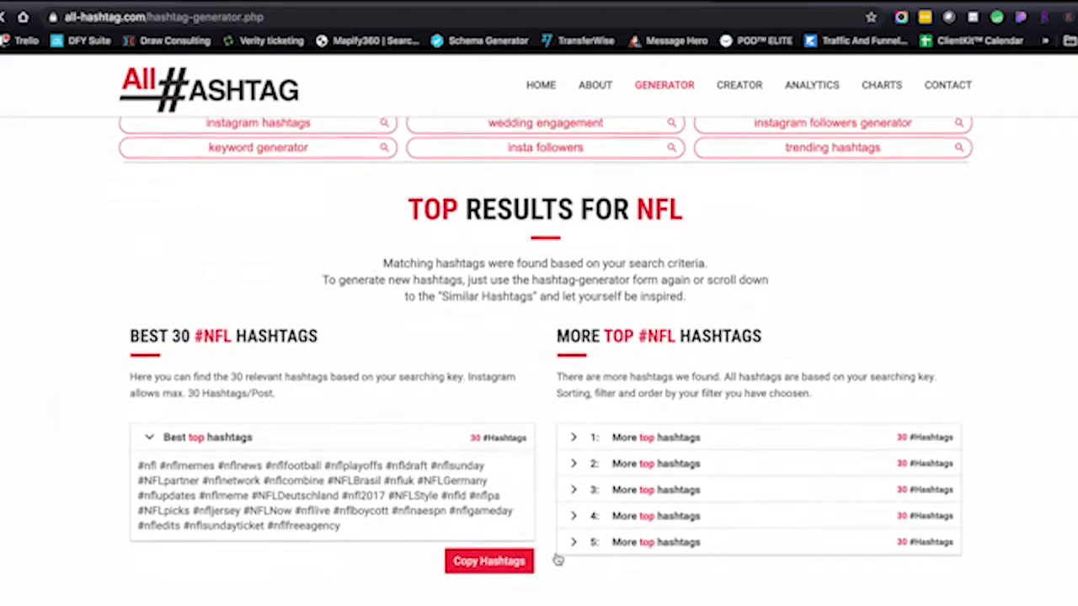
- Examine the best 30 NFL hashtags, the additional top hashtag groups and the similar hashtags in the results
scroll(376, 375, "down", 1)
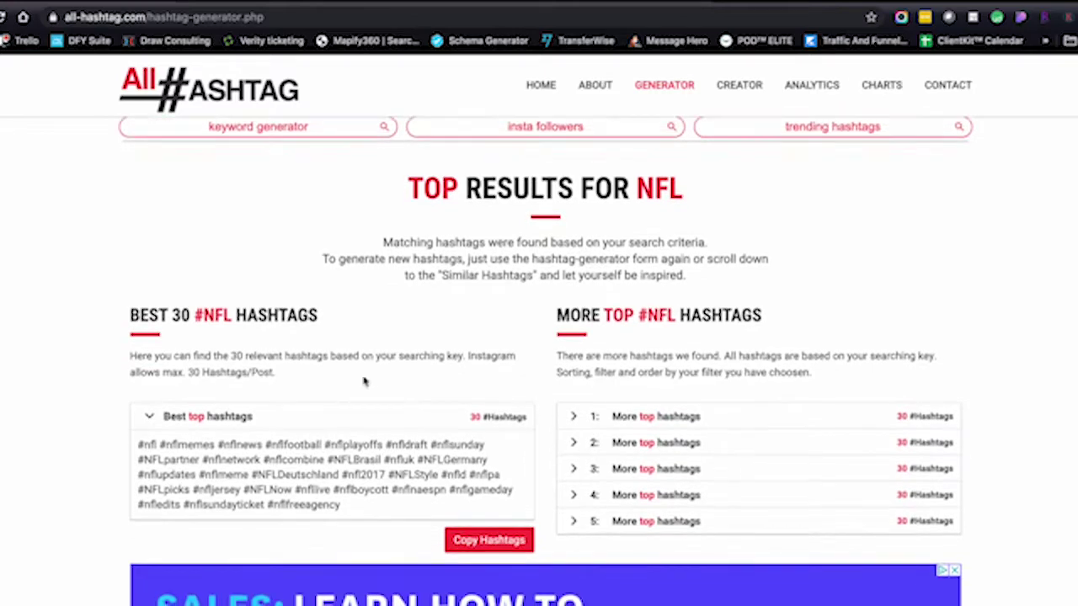
left_click_drag(130, 315, 332, 316)
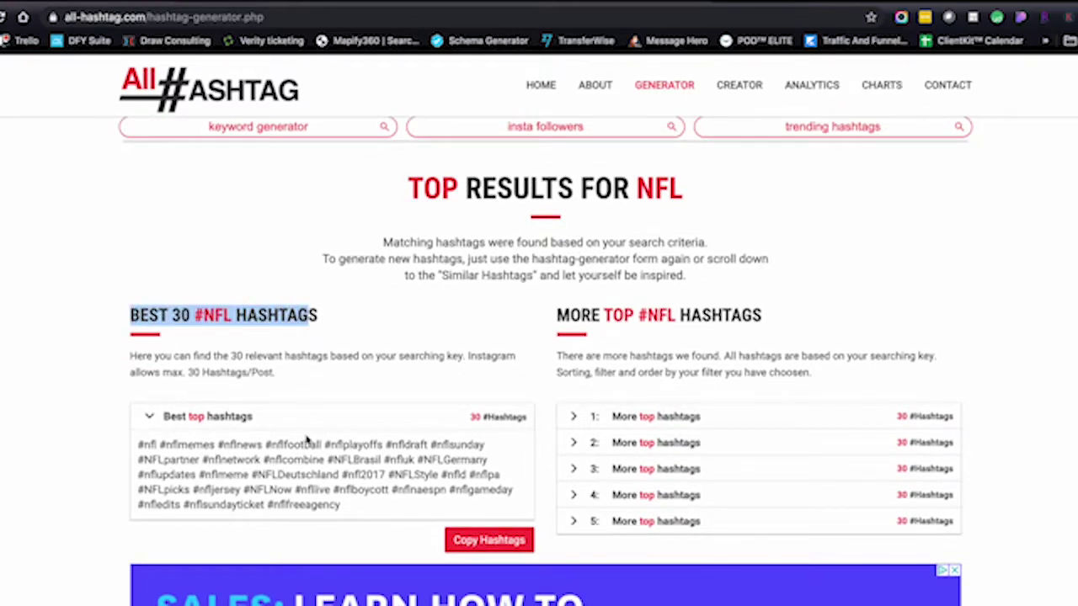
left_click_drag(340, 505, 250, 489)
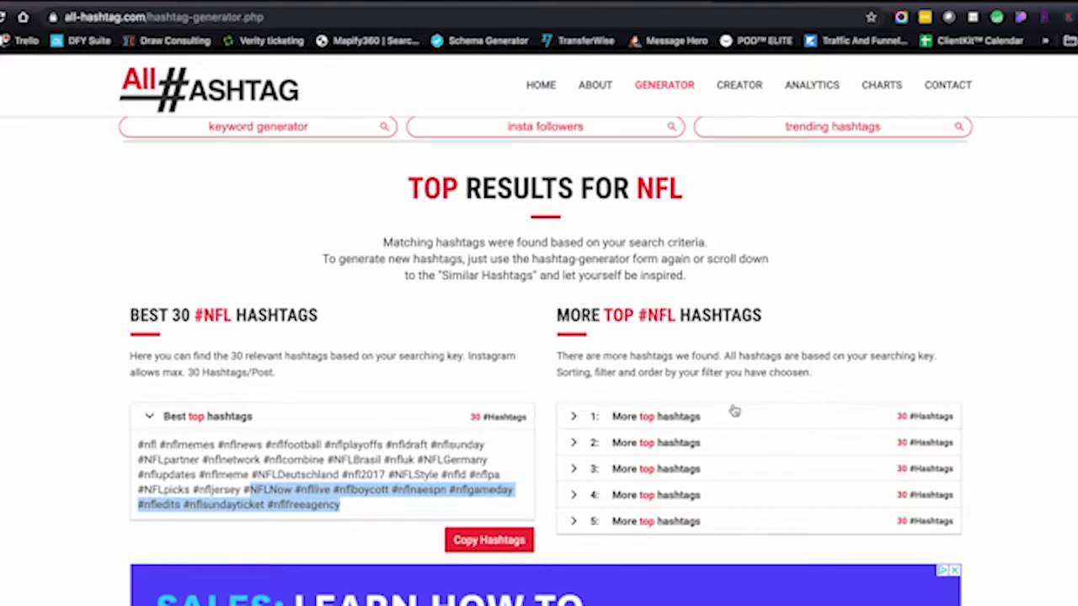
scroll(556, 345, "up", 5)
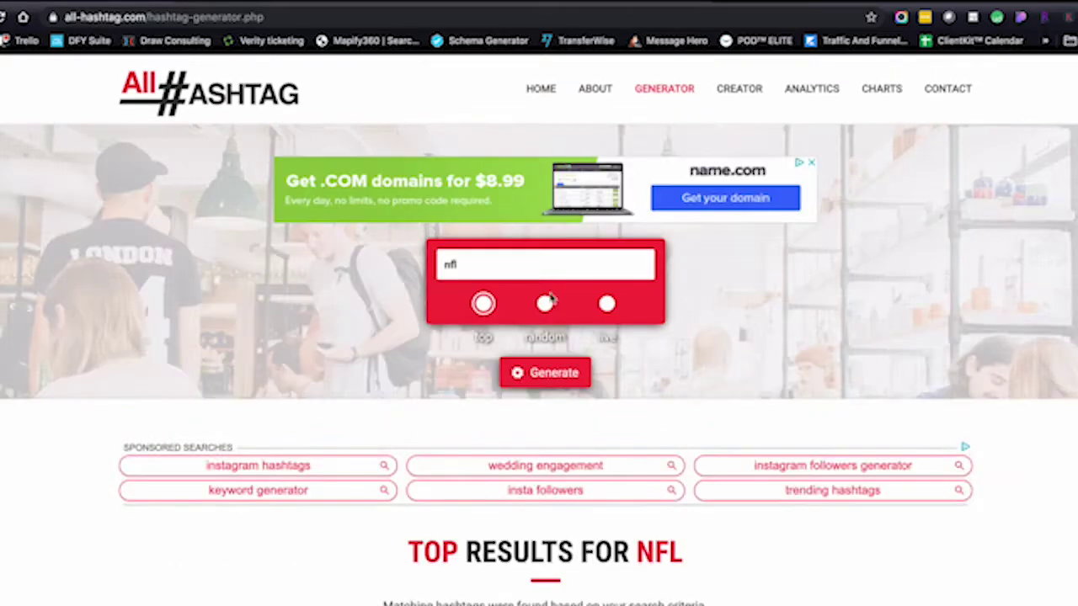
double_click(452, 268)
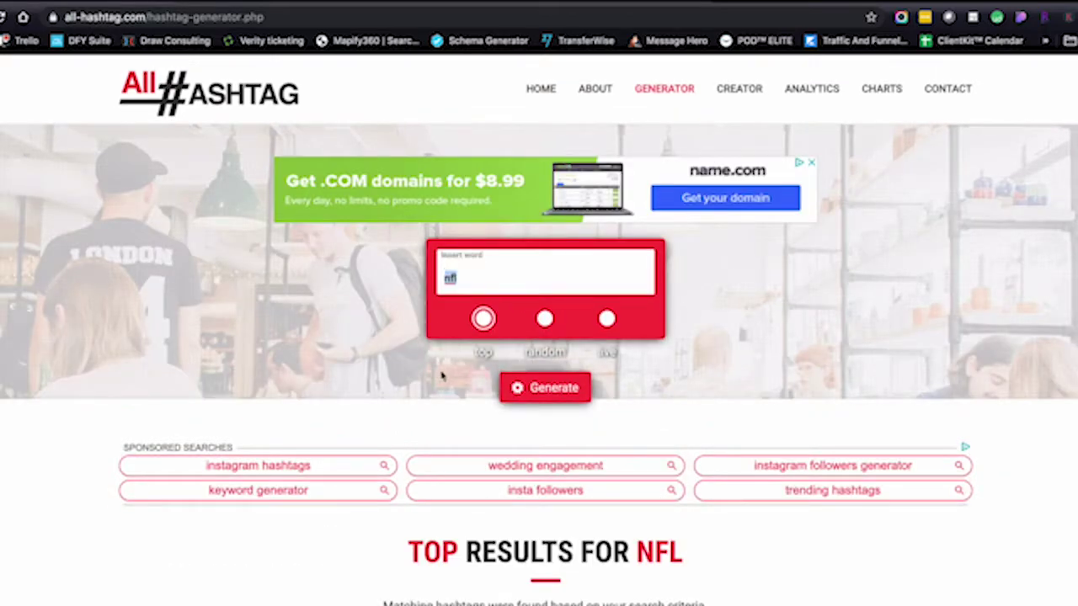
scroll(623, 385, "down", 15)
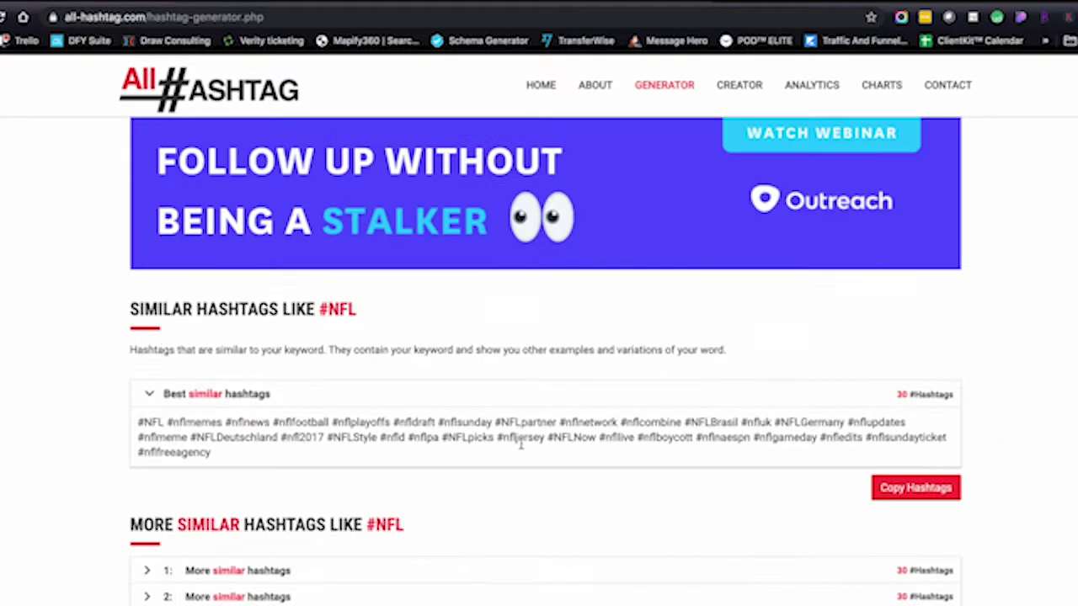
scroll(793, 464, "up", 15)
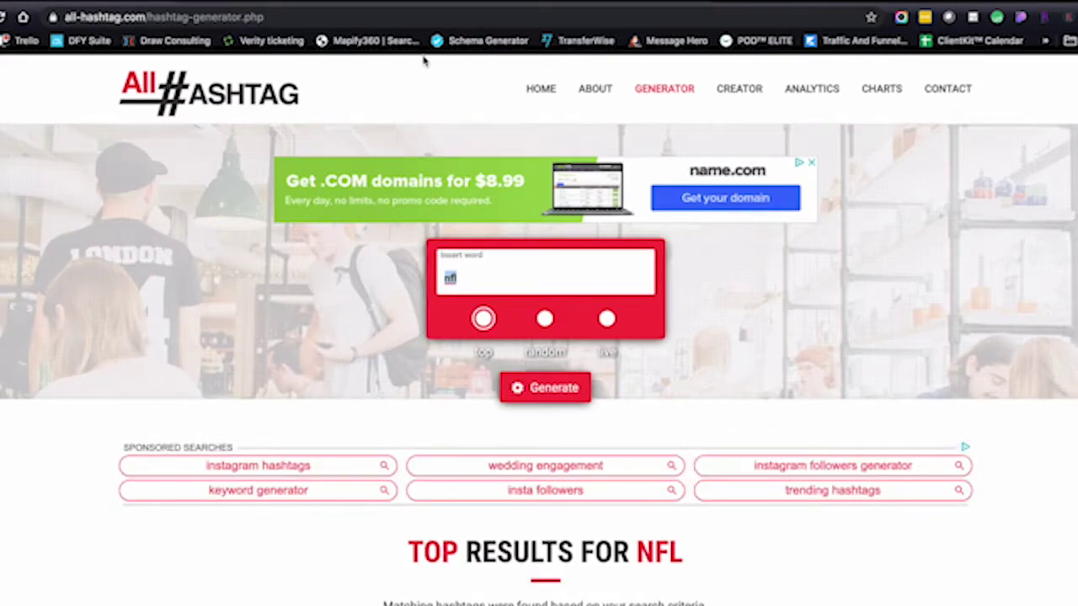
- Switch to the Seekmetrics hashtag generator and generate hashtag suggestions for the keyword "nfl"
left_click(407, 2)
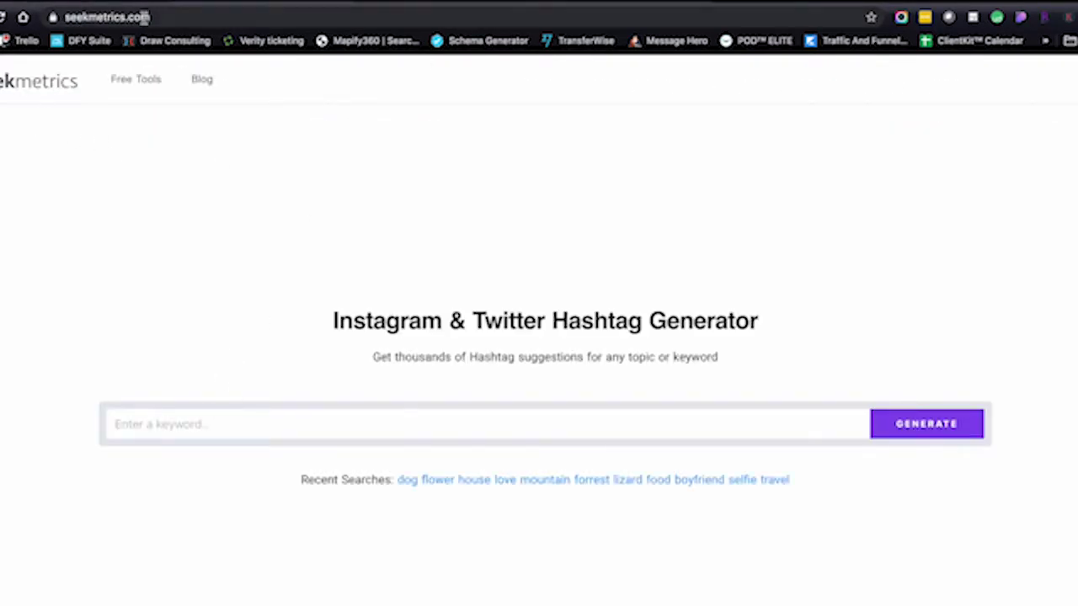
left_click(261, 414)
type("nfl")
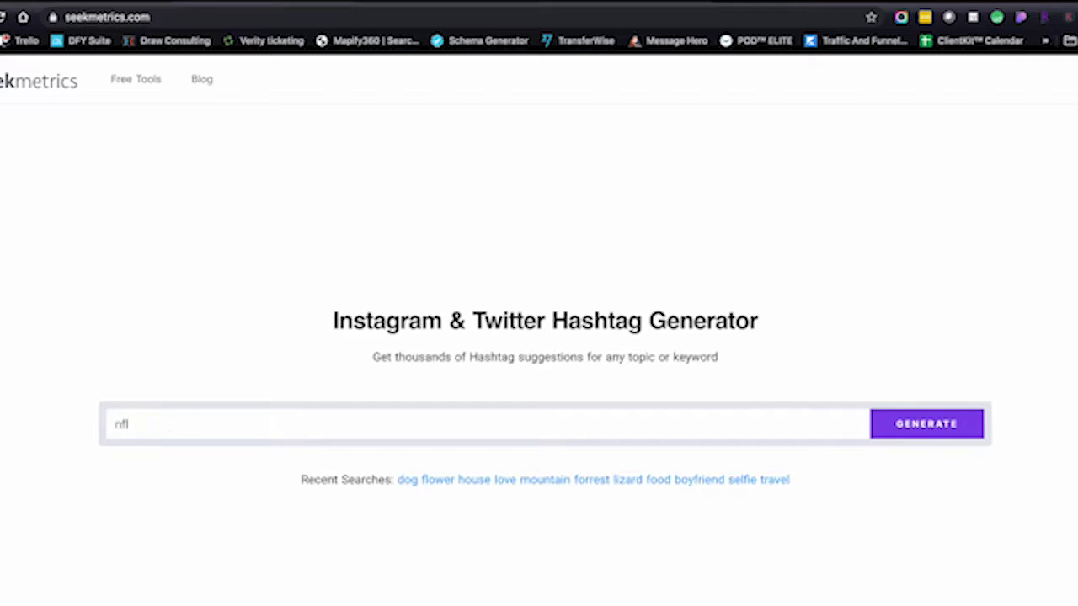
left_click(943, 424)
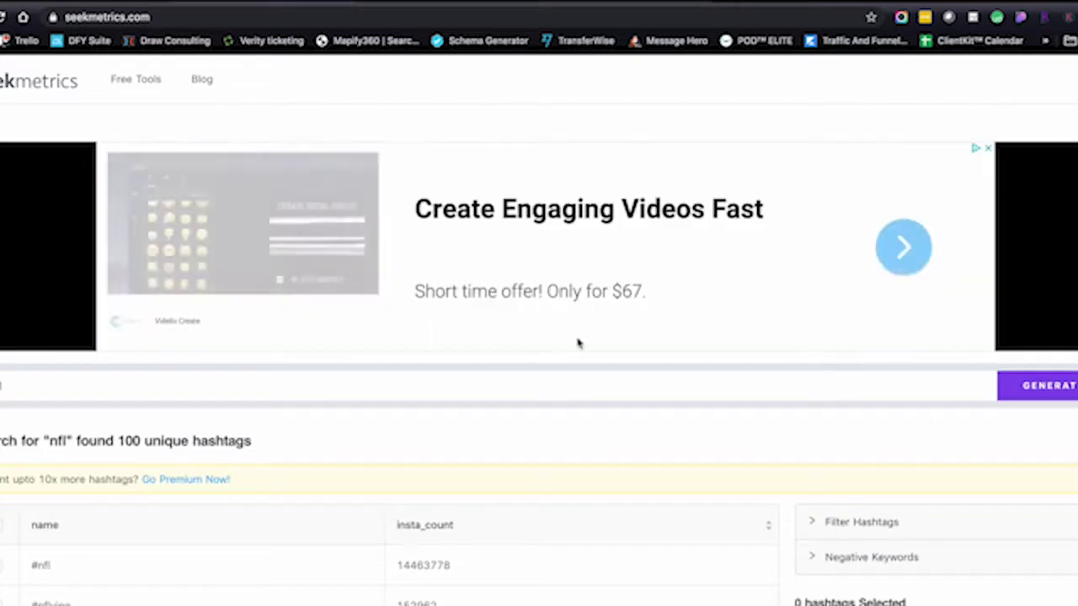
- Check the Instagram count of #nfl and select all hashtags on the current results page
scroll(578, 341, "down", 3)
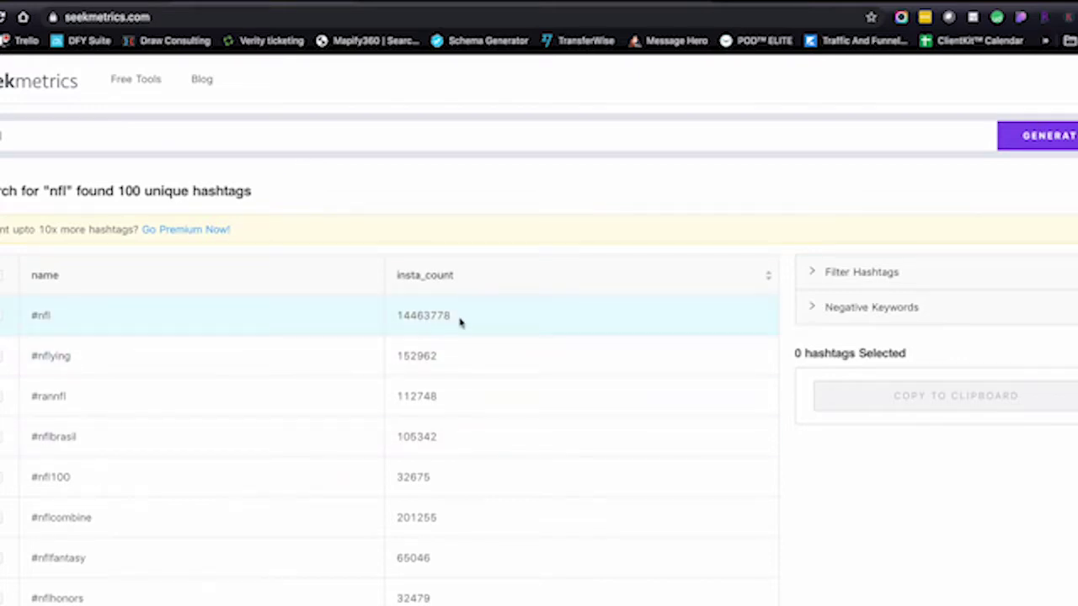
left_click_drag(460, 318, 403, 313)
scroll(447, 456, "down", 2)
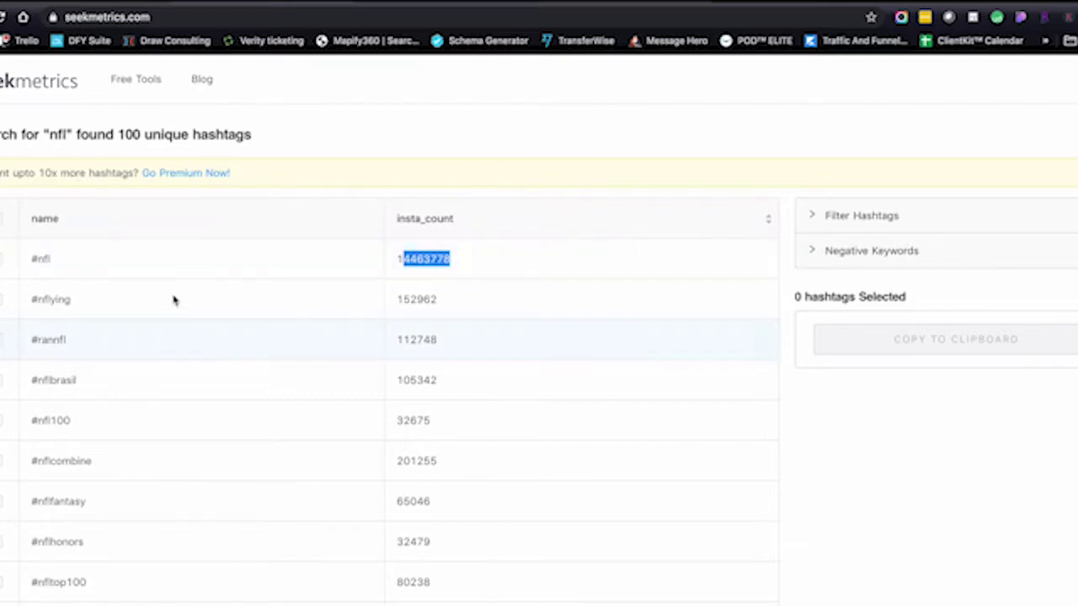
left_click(4, 221)
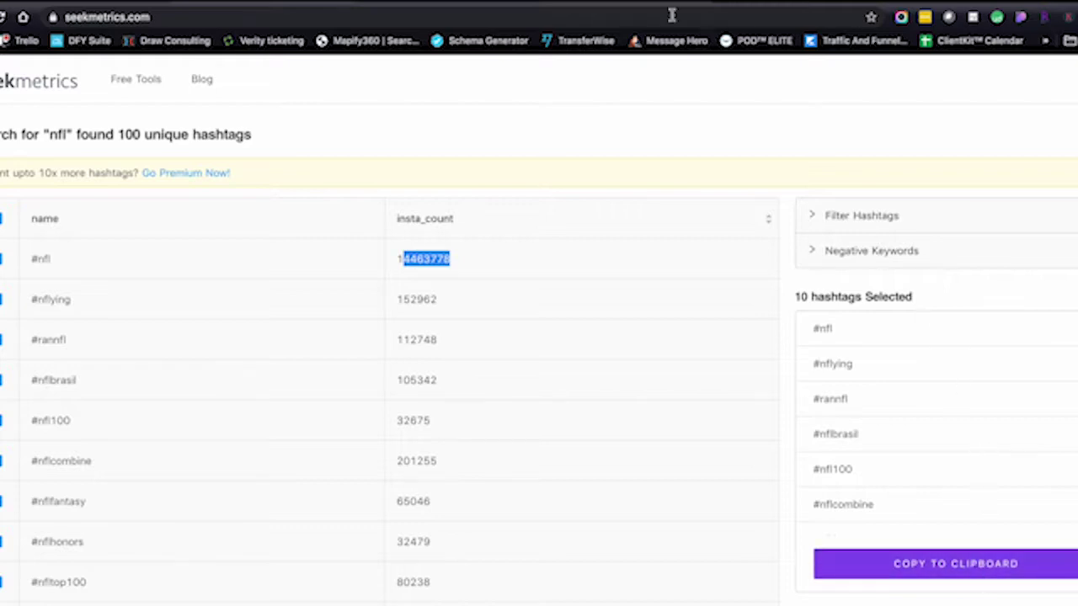
- Switch to Ingramer's Instagram hashtag generator, preview IMG_0040.jpg from the Desktop, and generate hashtags from that photo
left_click(526, 7)
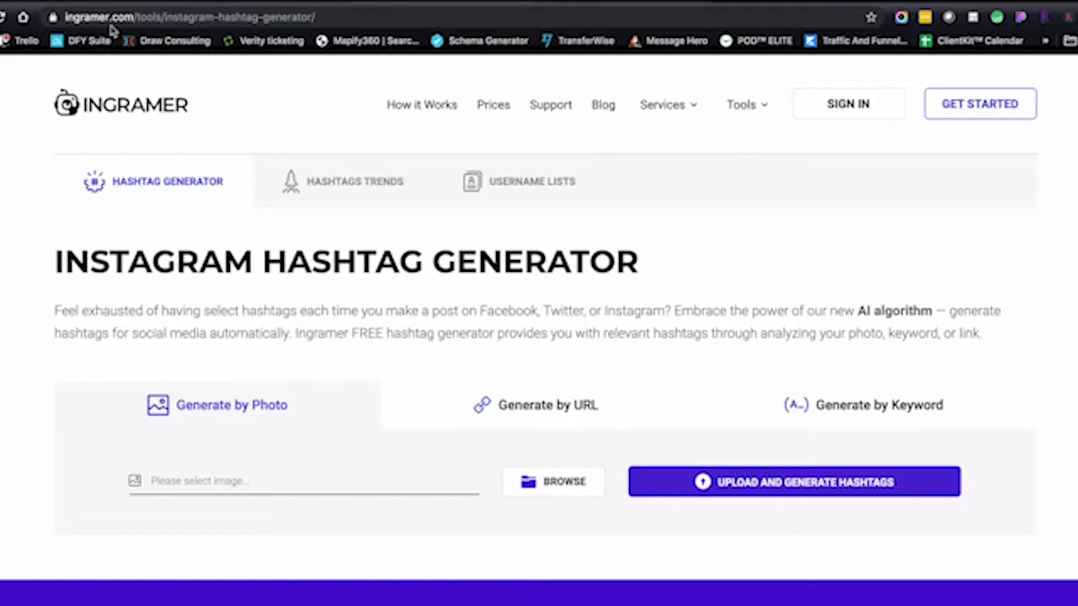
left_click_drag(135, 16, 172, 17)
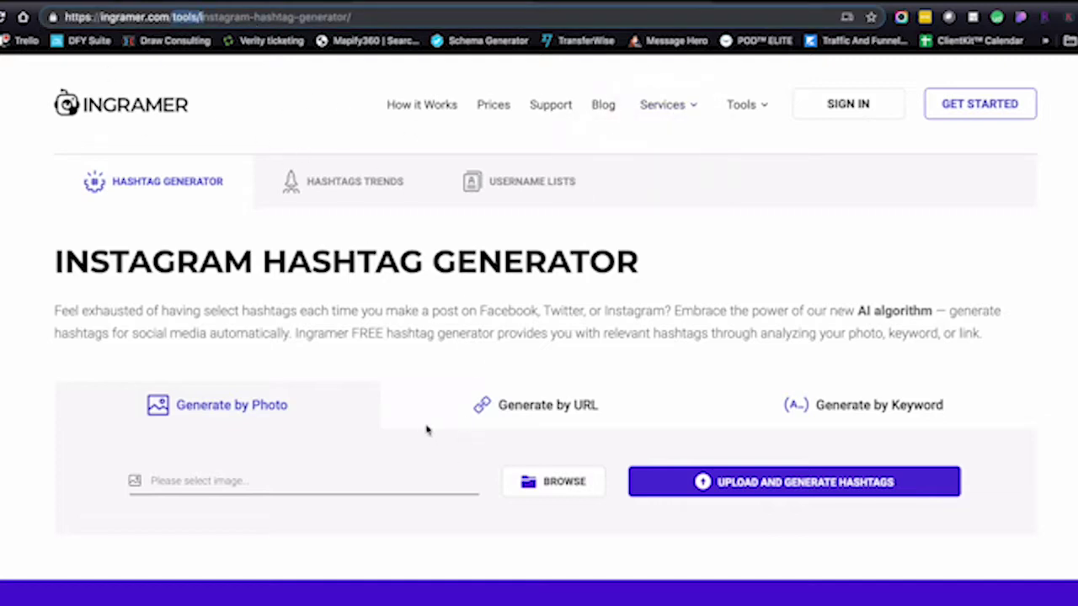
left_click(572, 483)
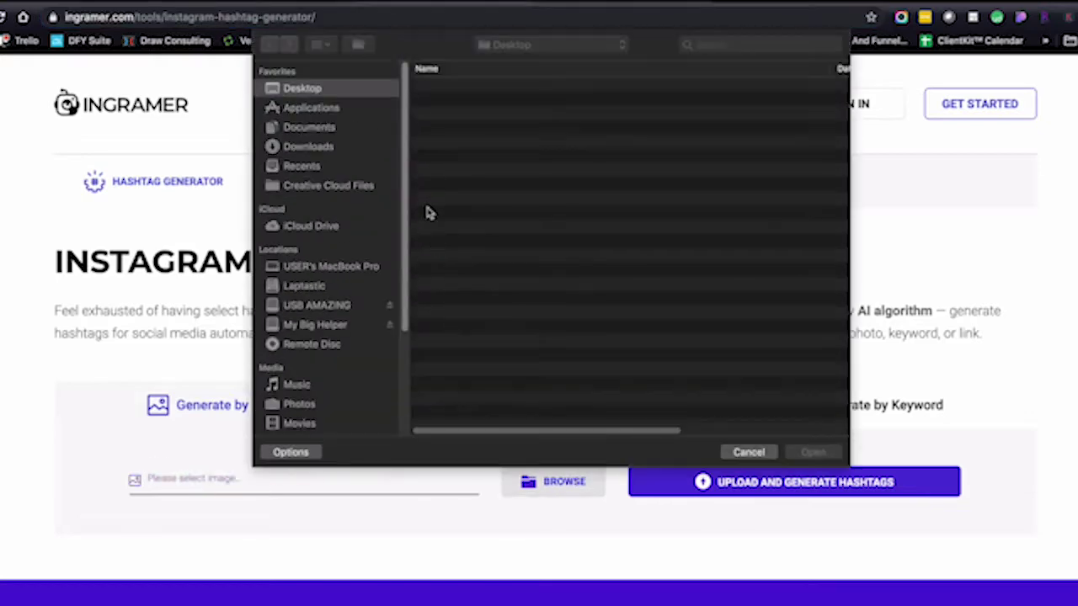
scroll(472, 324, "down", 2)
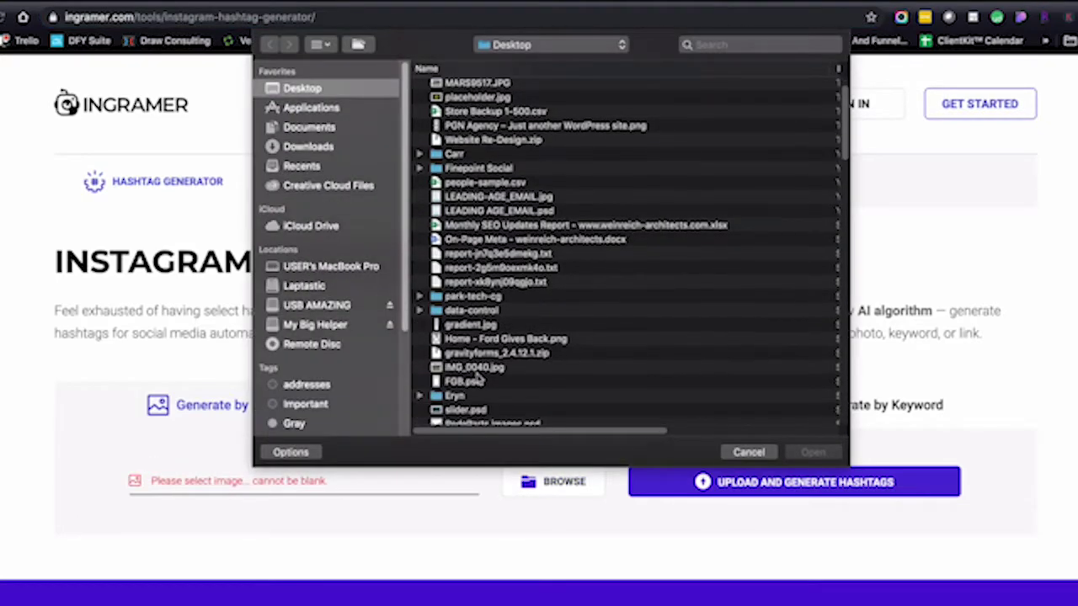
left_click(477, 369)
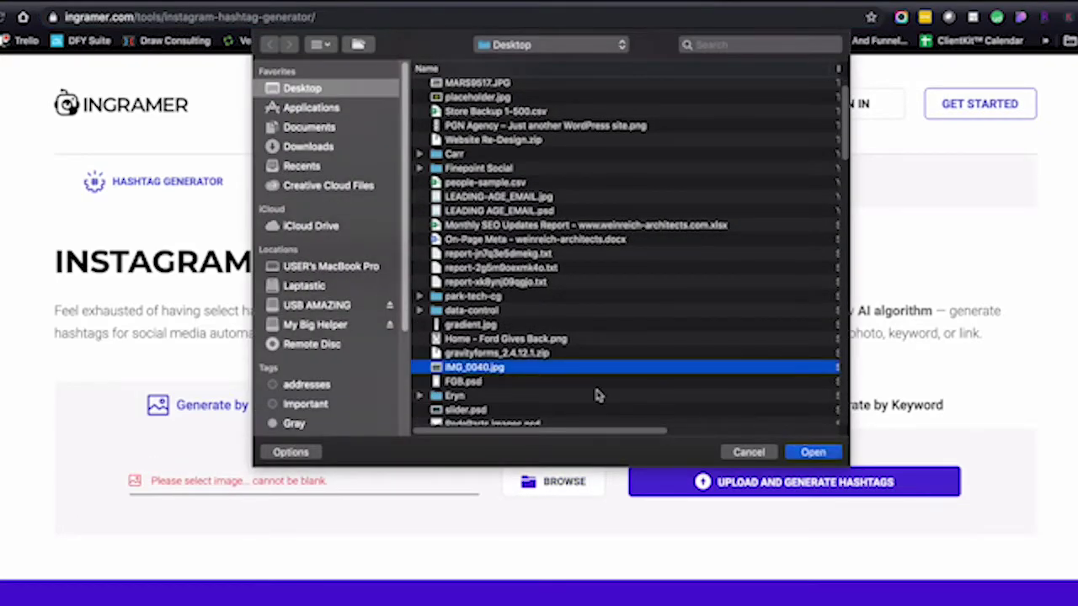
key("space")
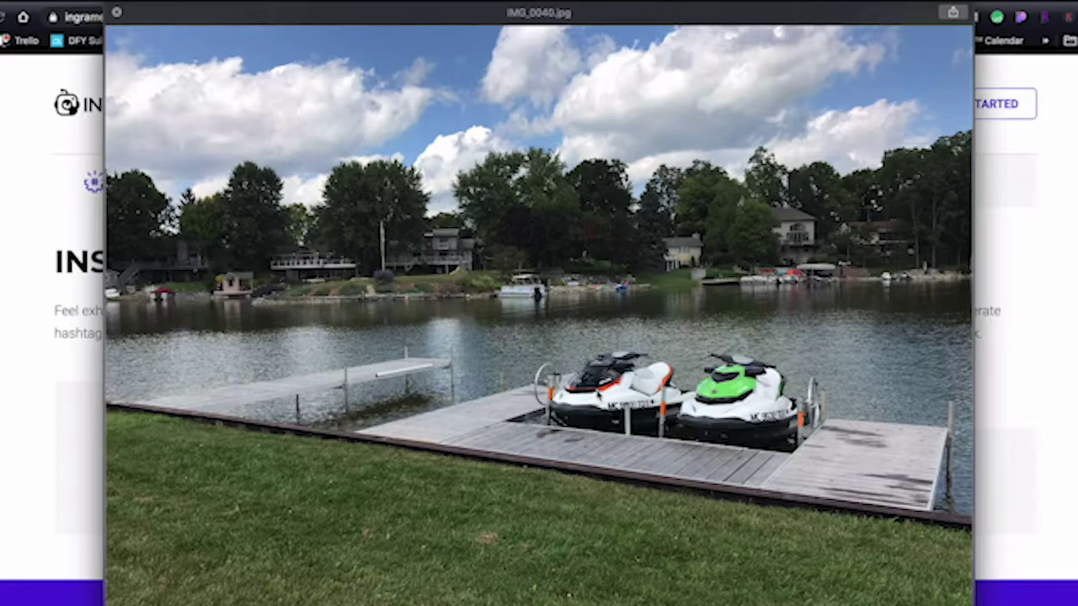
key("space")
left_click(813, 453)
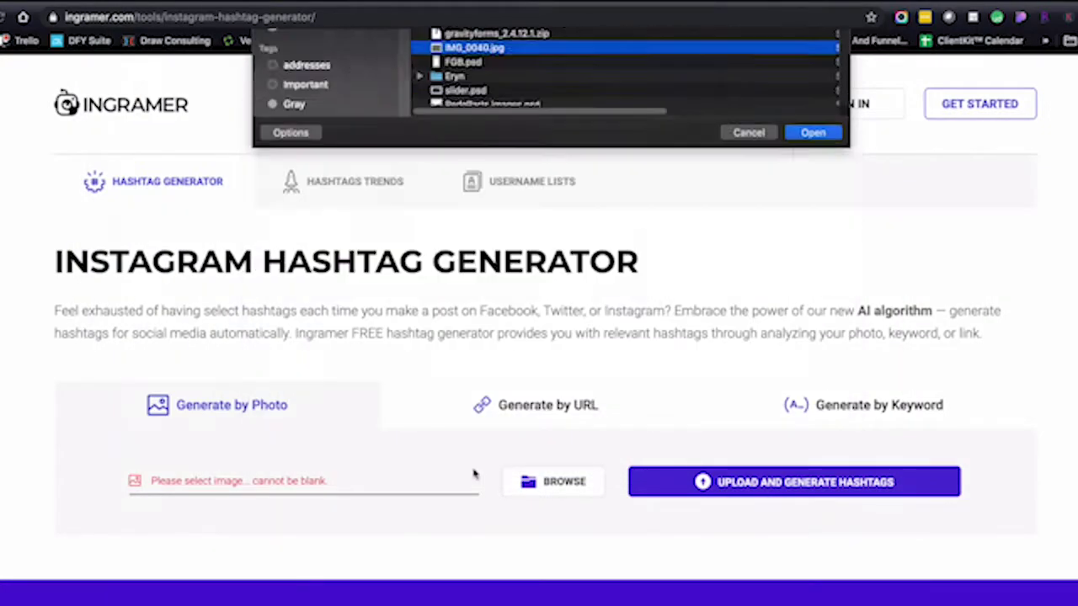
left_click(714, 482)
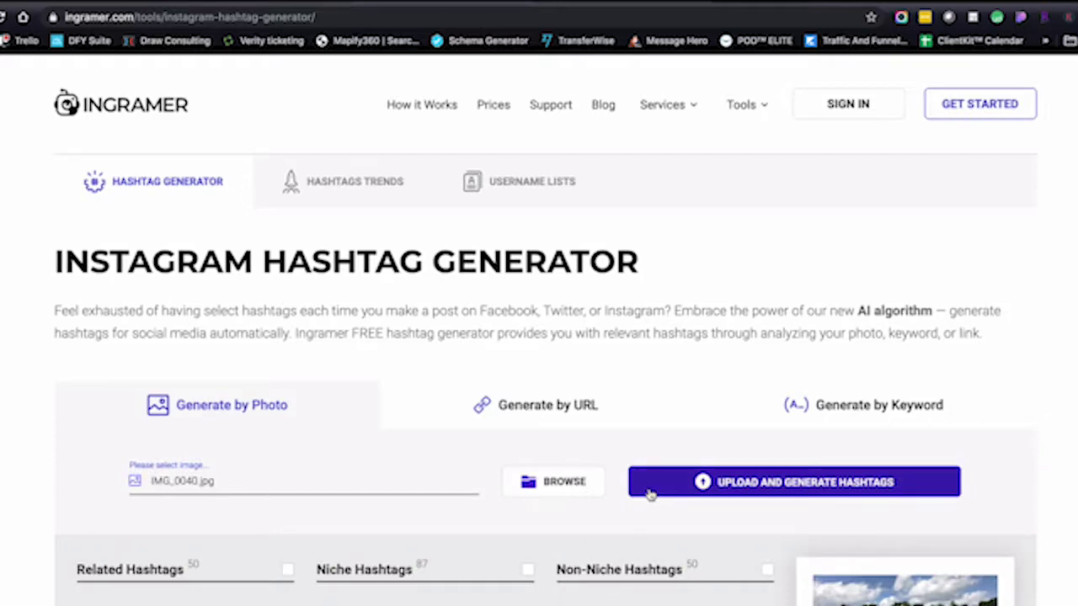
- Add #green and #sea from the related hashtags and #water from the niche hashtags to the selection, and highlight the collected text
scroll(647, 480, "down", 5)
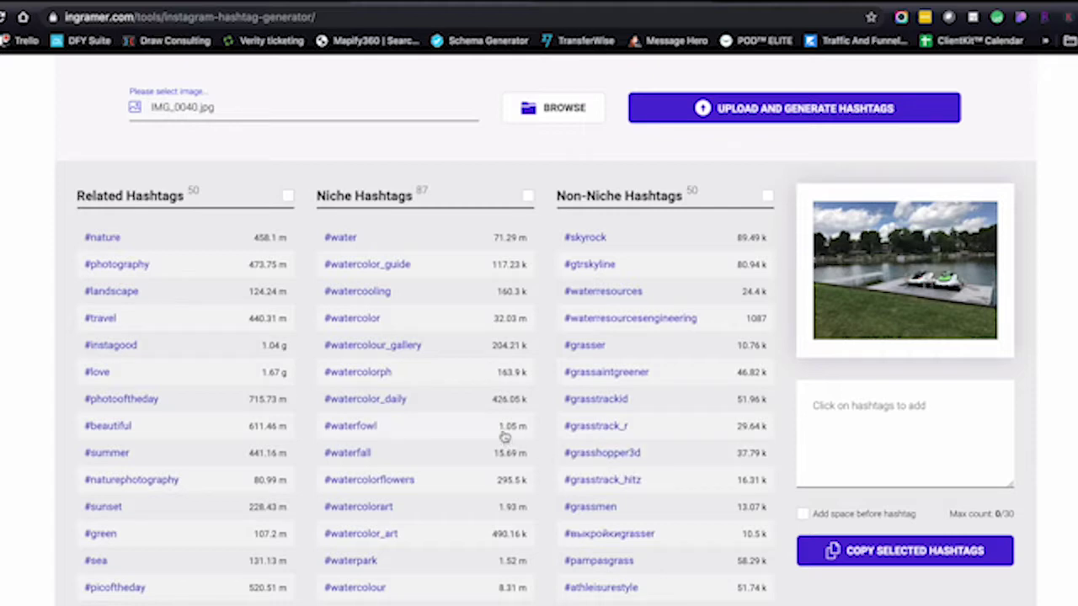
scroll(442, 436, "down", 1)
left_click(102, 527)
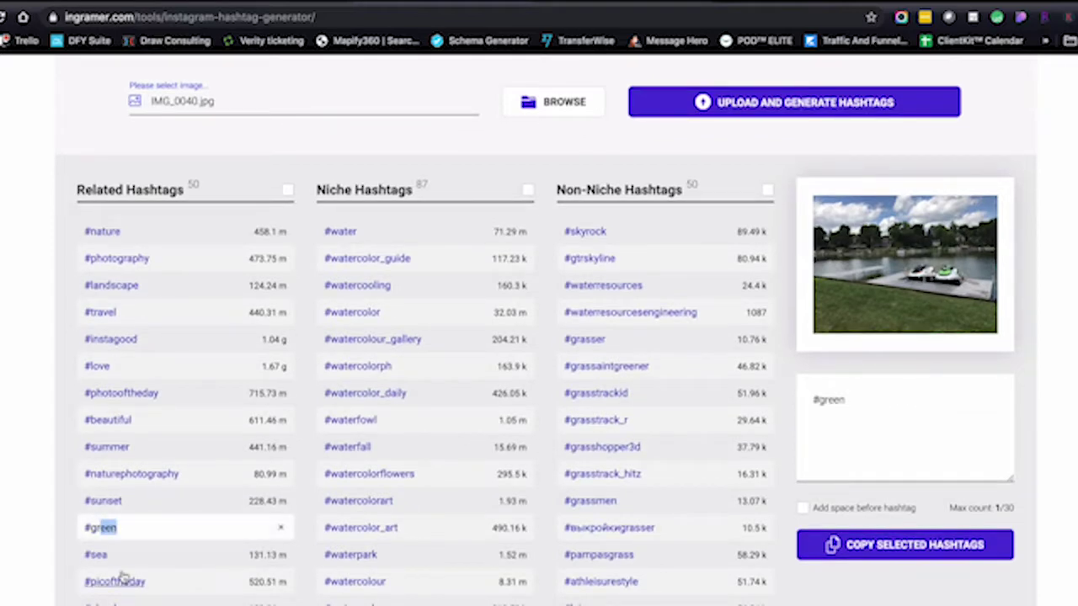
left_click(92, 554)
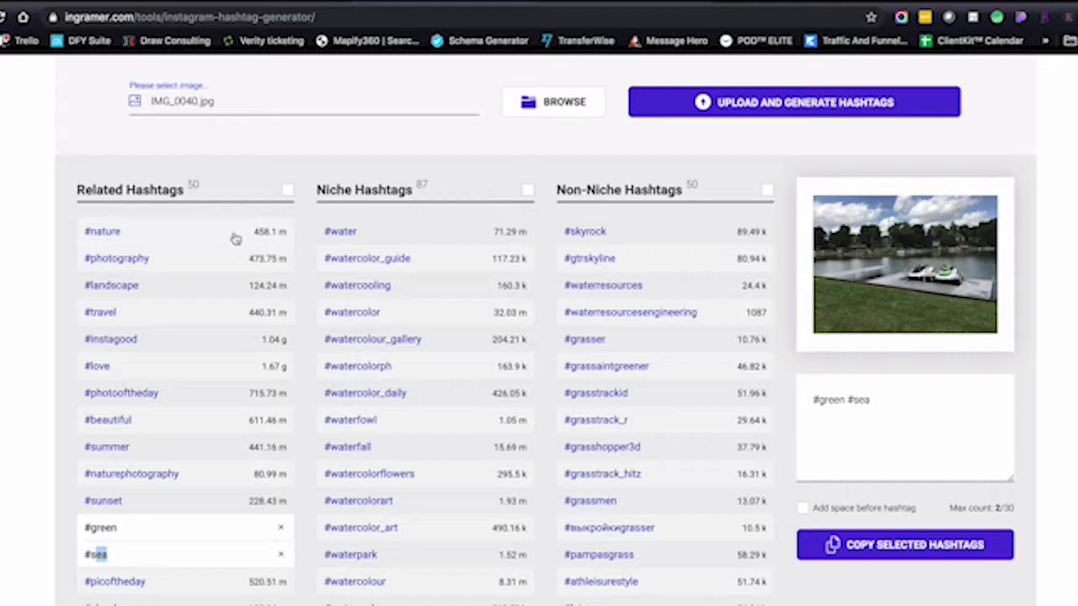
left_click(341, 235)
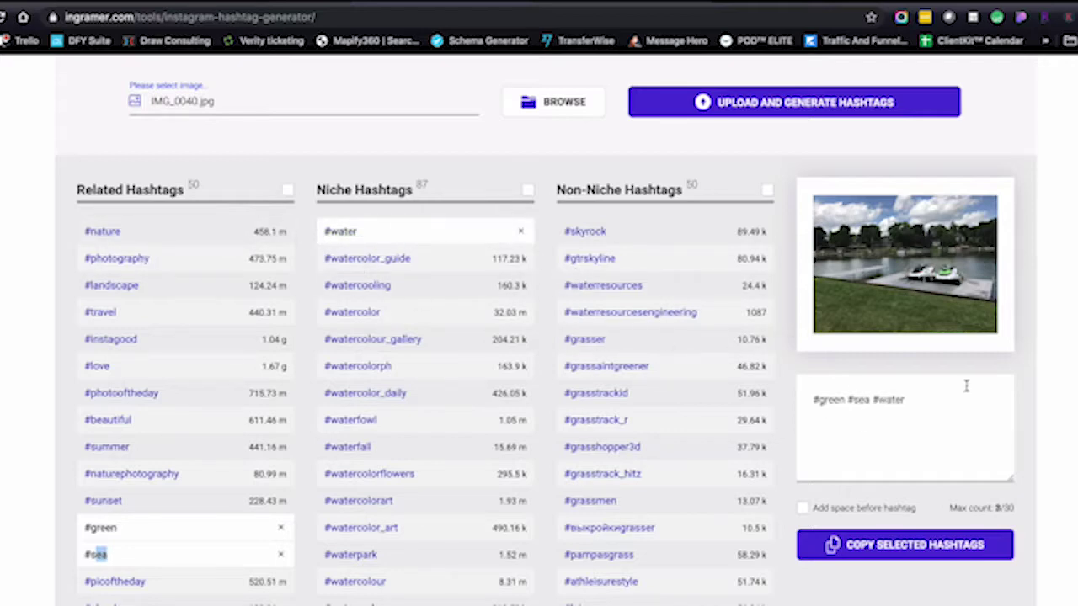
left_click_drag(966, 385, 900, 401)
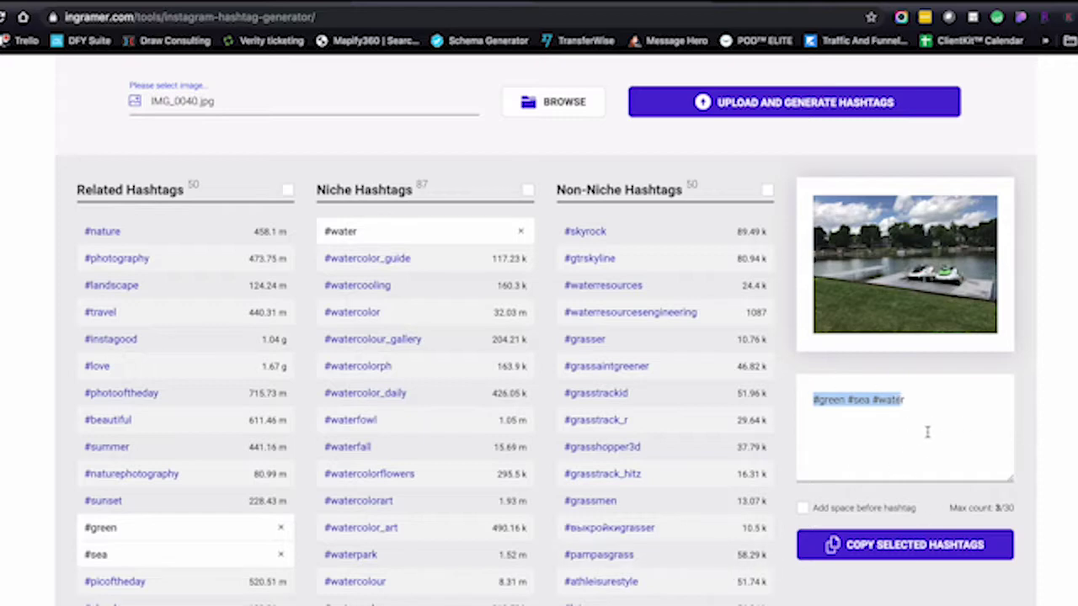
- Switch to Social Blade, enter the username detroitlionsnfl in the main search field, and cut it back out
left_click(617, 7)
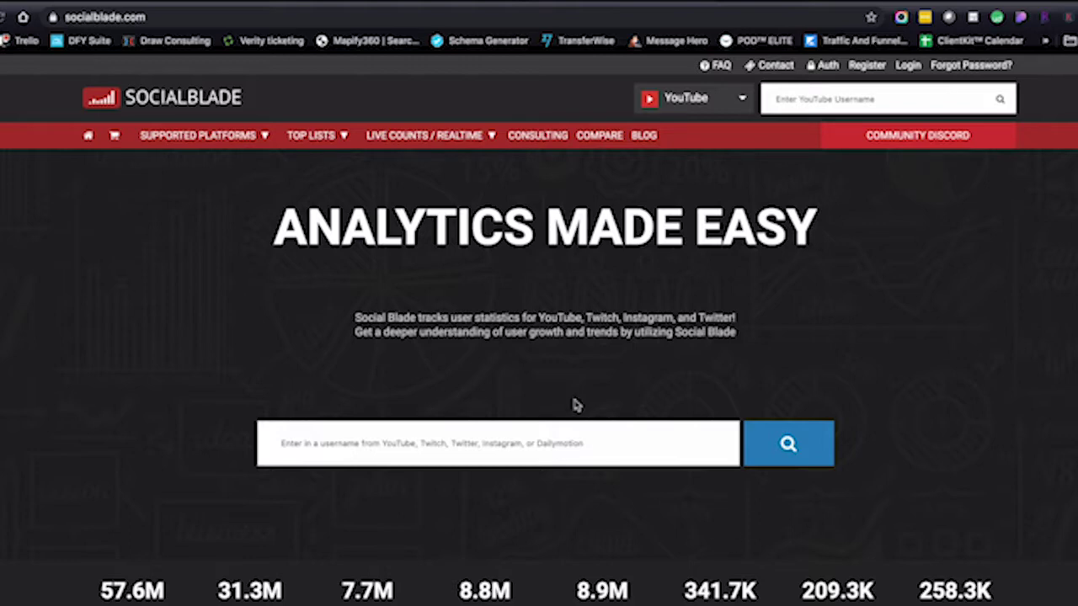
left_click(577, 436)
type("detroitlionsnfl")
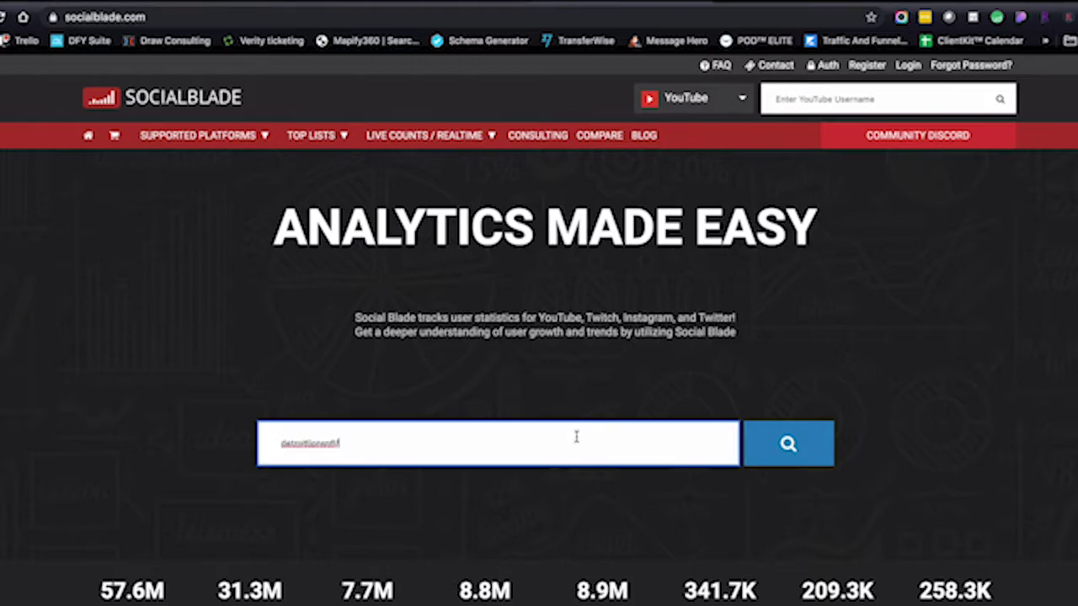
key("BackSpace")
double_click(369, 443)
key("ctrl+x")
- Set the platform for Social Blade's header username search to Instagram
left_click(852, 101)
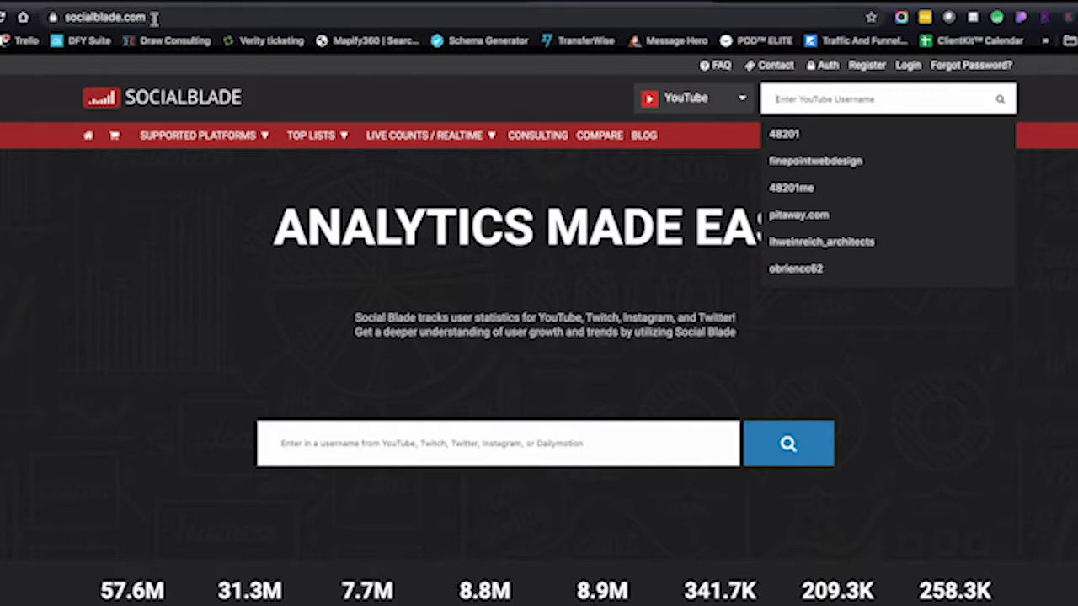
left_click(673, 100)
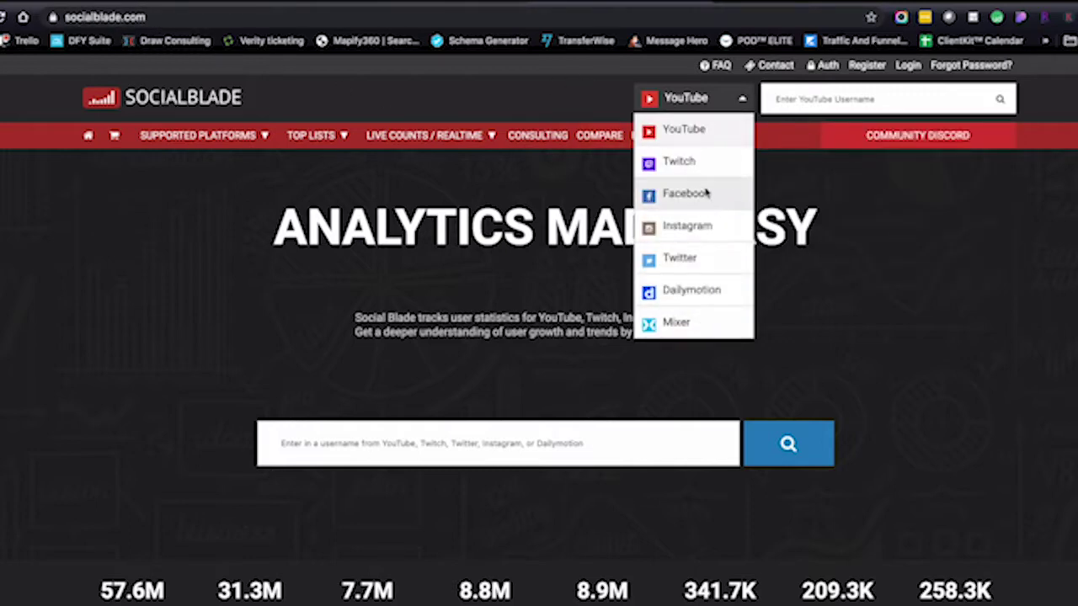
left_click(685, 224)
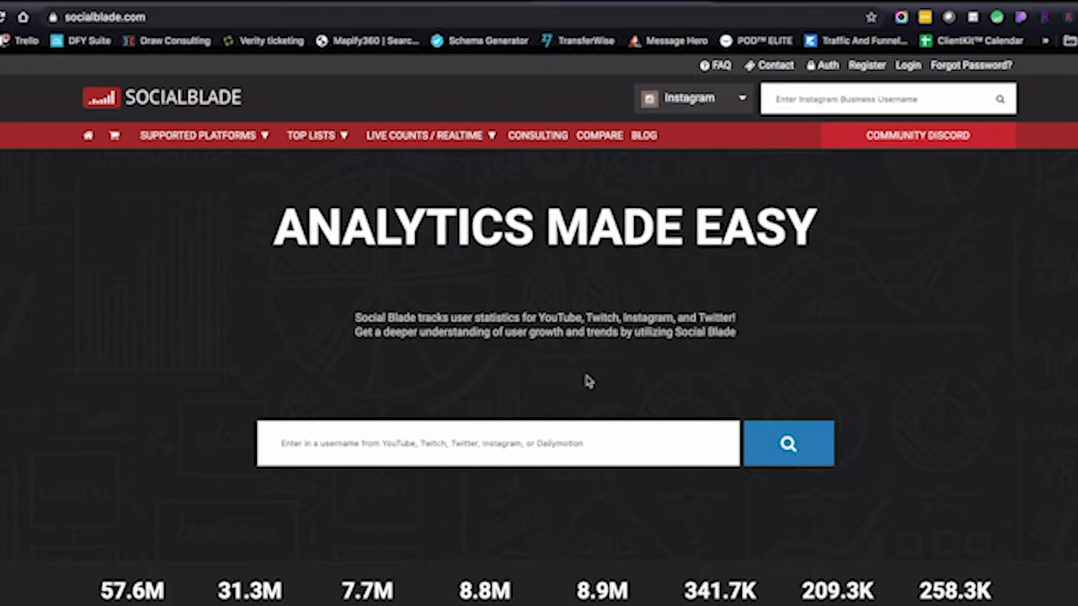
- Look up the username detroitlionsnfl with the header's Instagram username search, reusing the cut text
left_click(820, 103)
key("super+v")
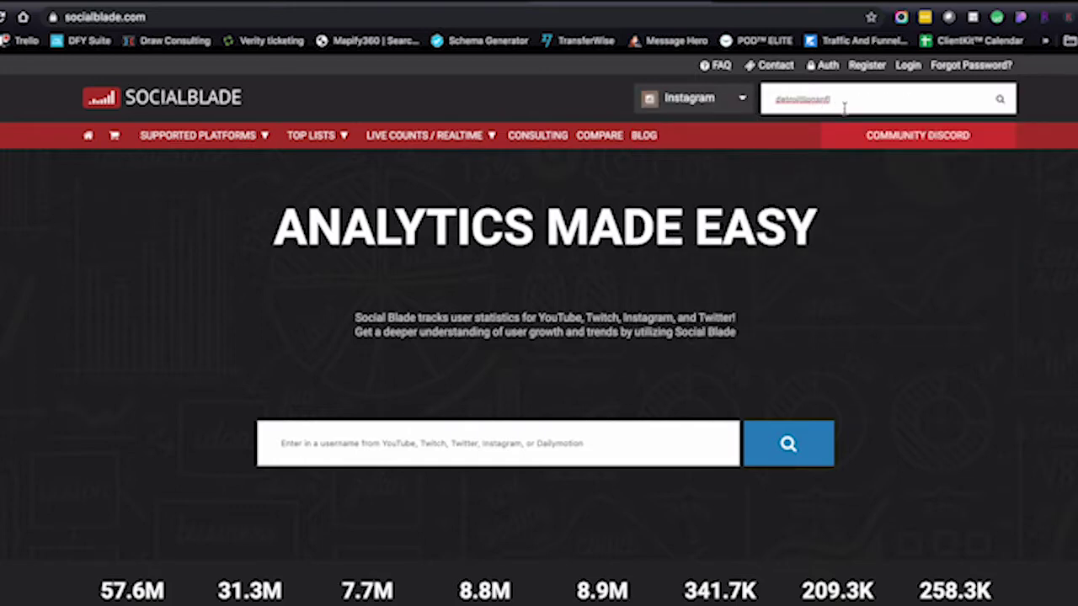
key("Return")
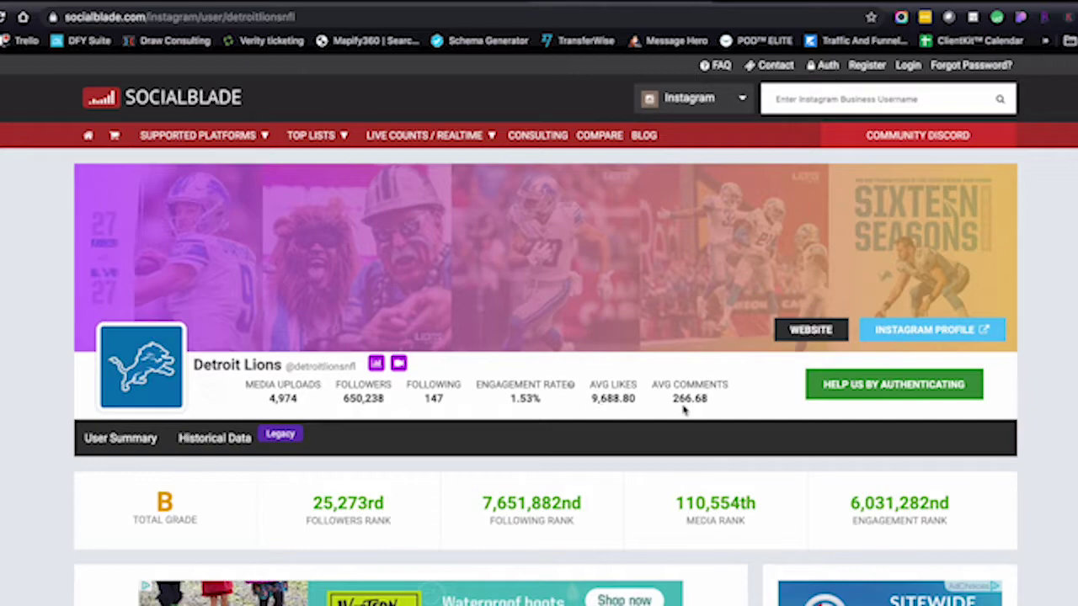
- Examine the account's engagement figures and rankings, and the daily followers, following and media statistics for 2019-08-27 to 2019-09-09
scroll(528, 354, "down", 5)
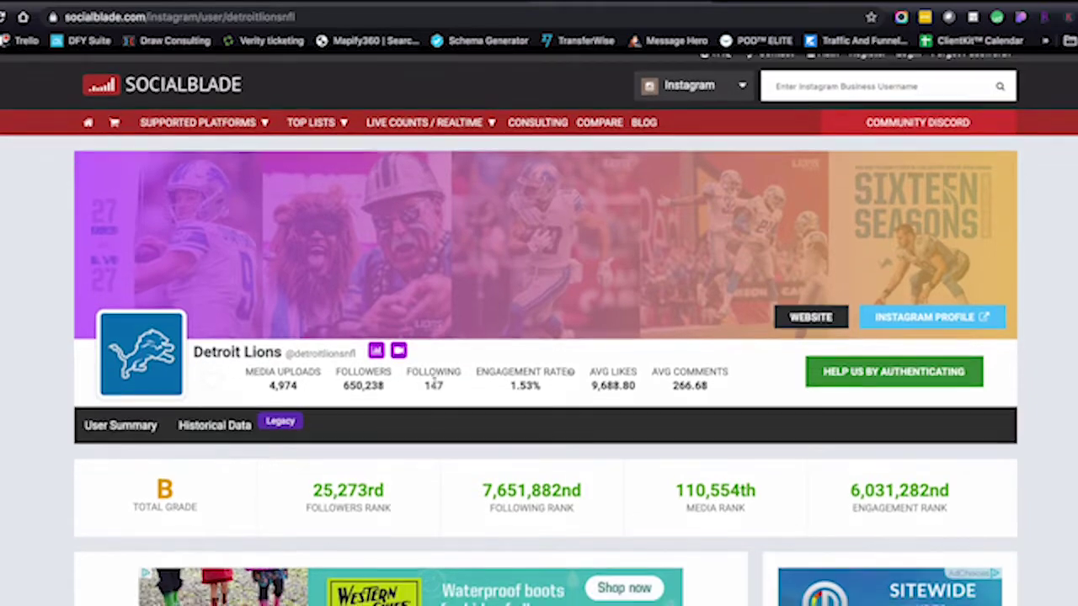
scroll(528, 354, "down", 1)
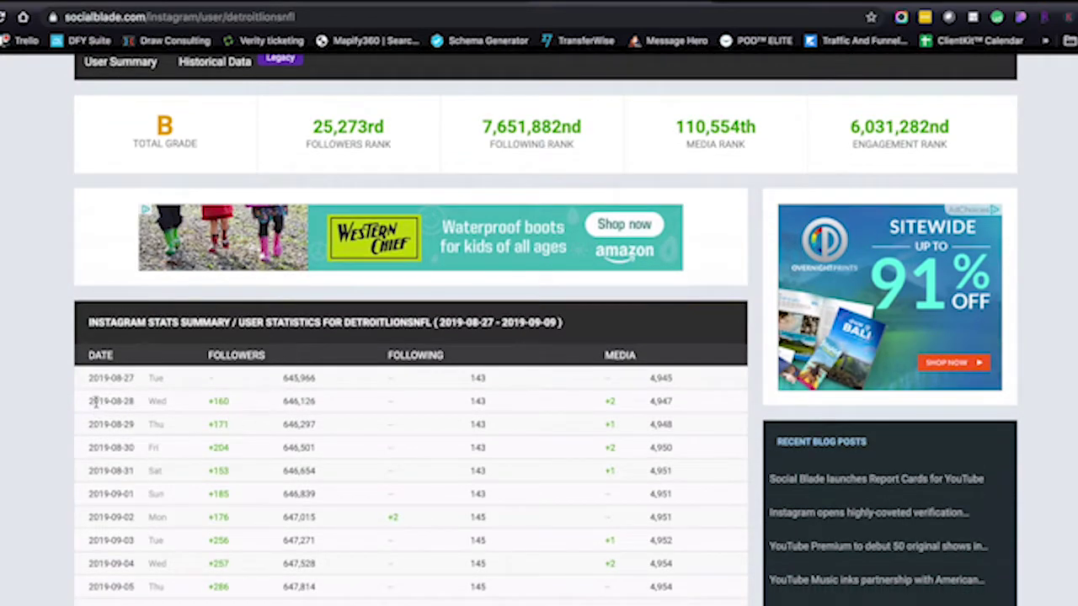
scroll(125, 410, "down", 5)
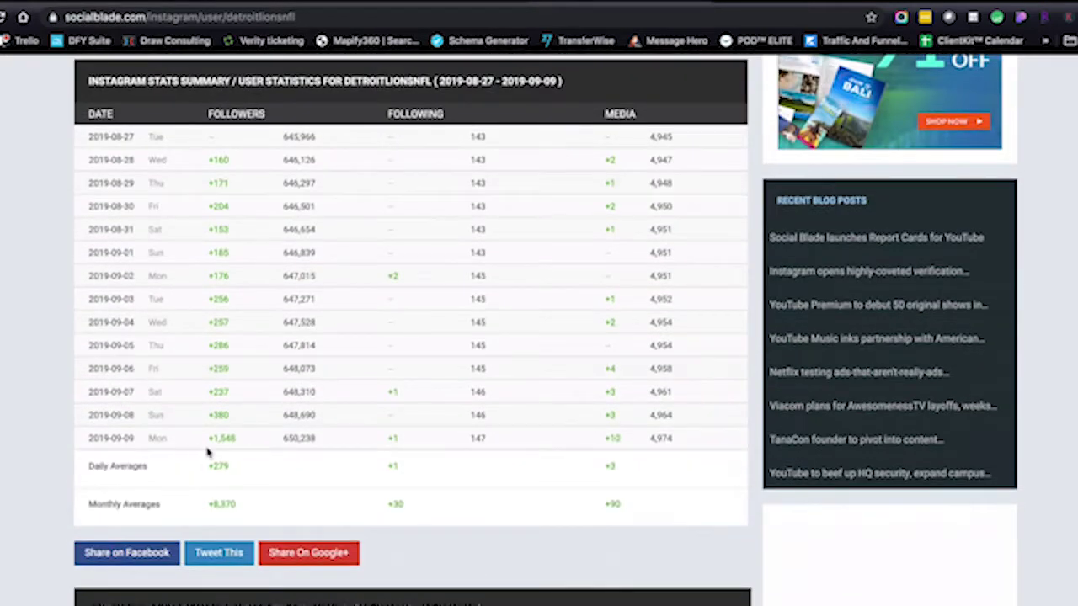
scroll(245, 279, "up", 1)
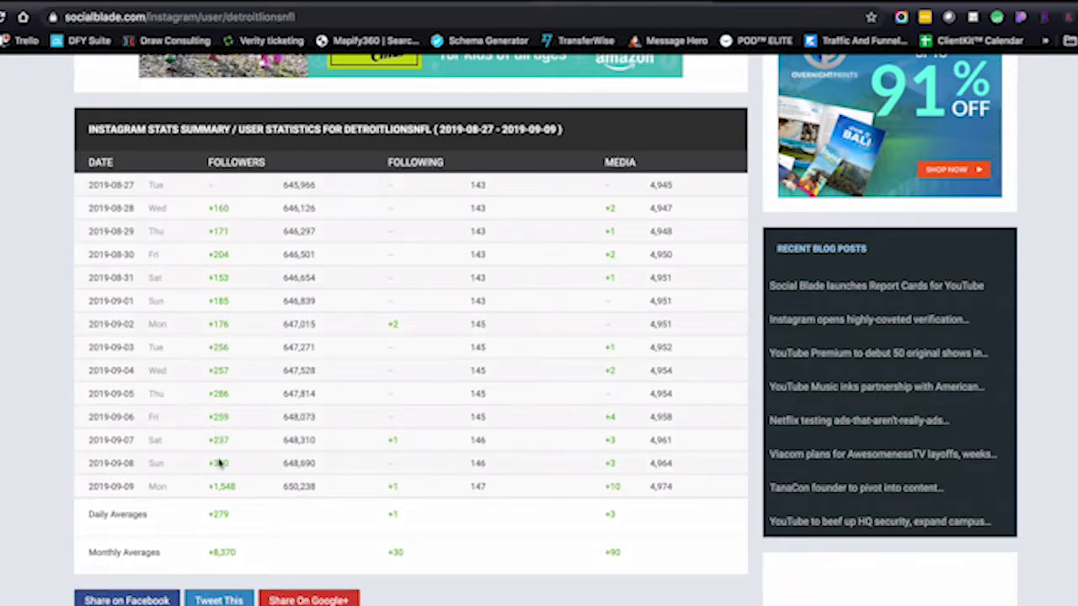
scroll(242, 488, "down", 1)
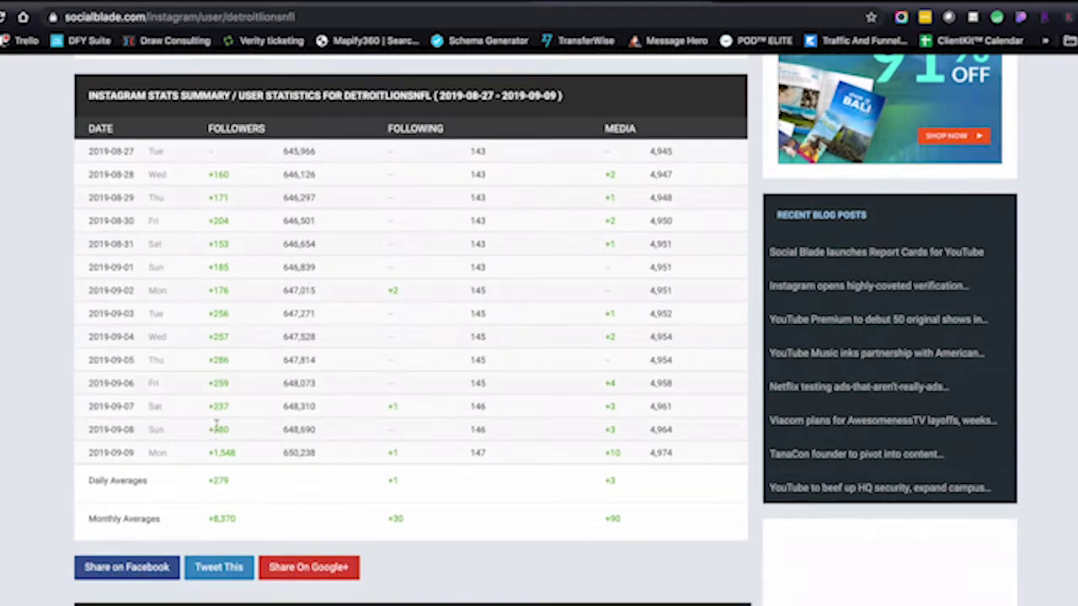
scroll(237, 345, "up", 3)
scroll(301, 433, "down", 3)
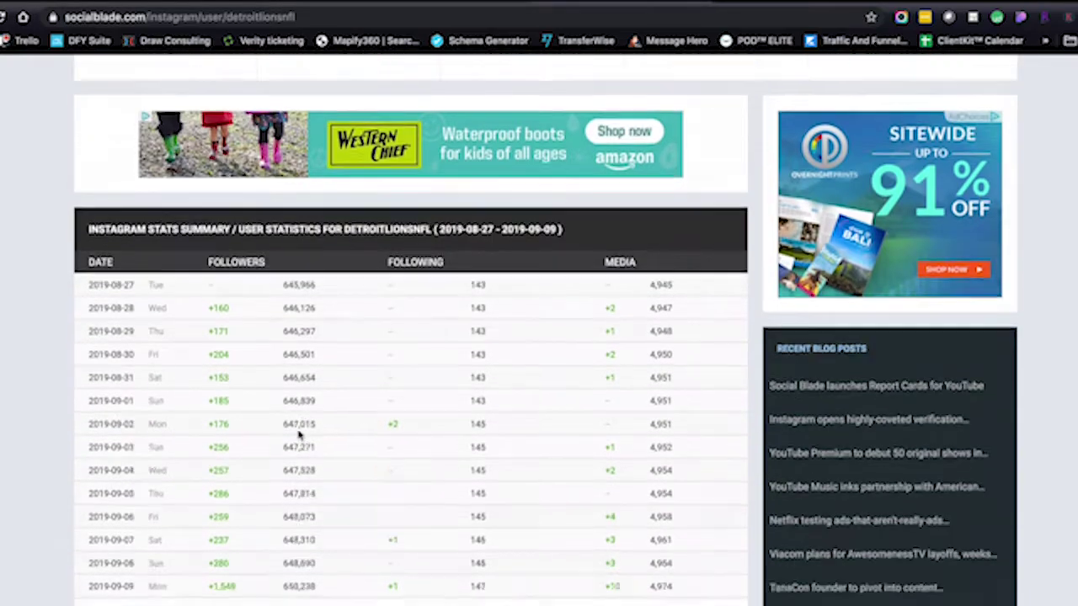
scroll(362, 206, "up", 2)
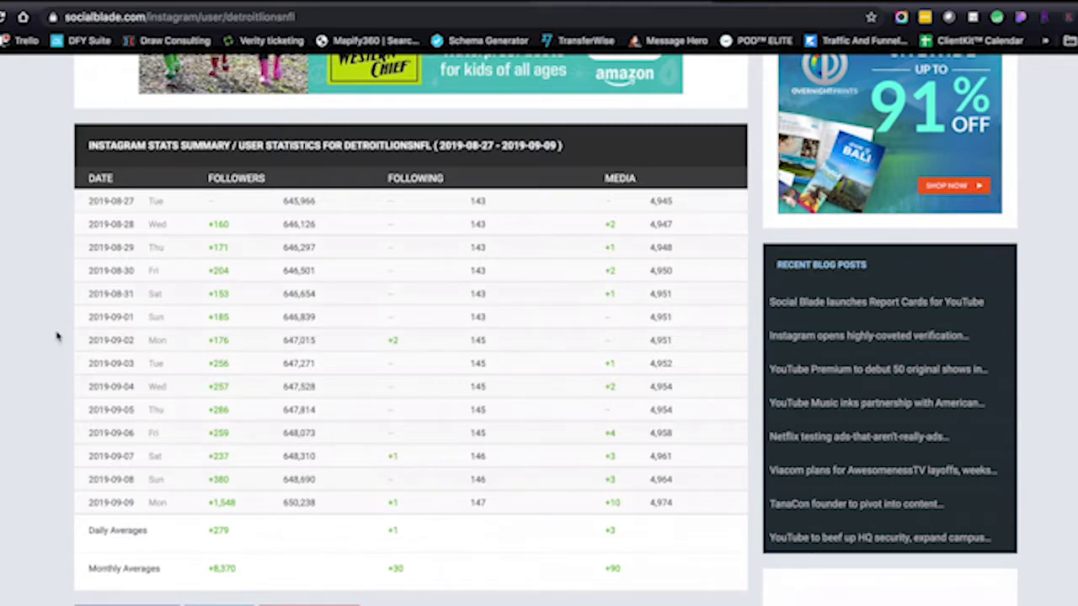
scroll(57, 336, "up", 3)
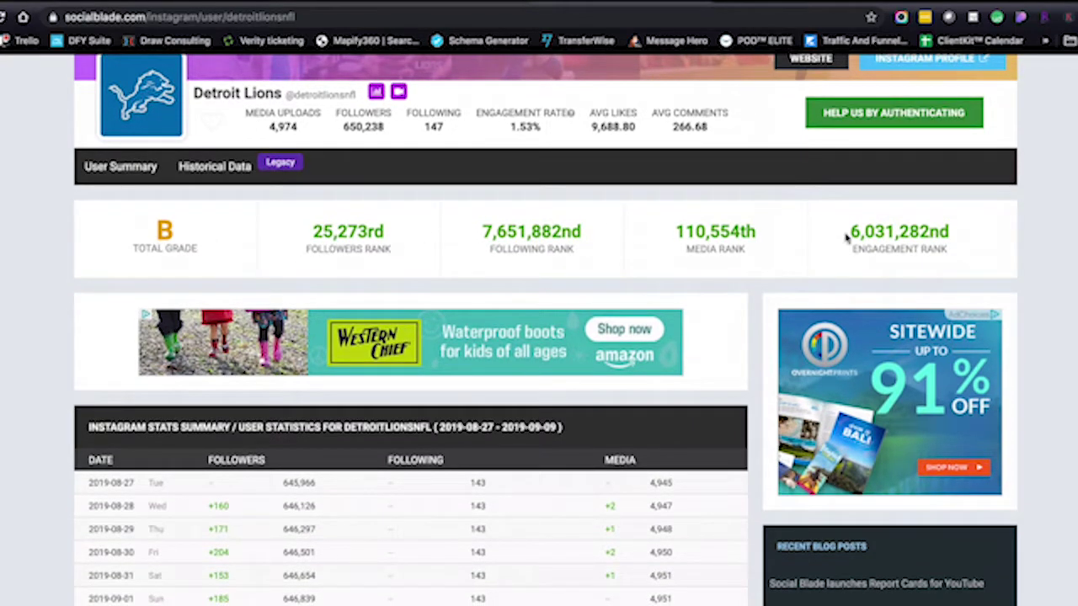
scroll(442, 242, "down", 5)
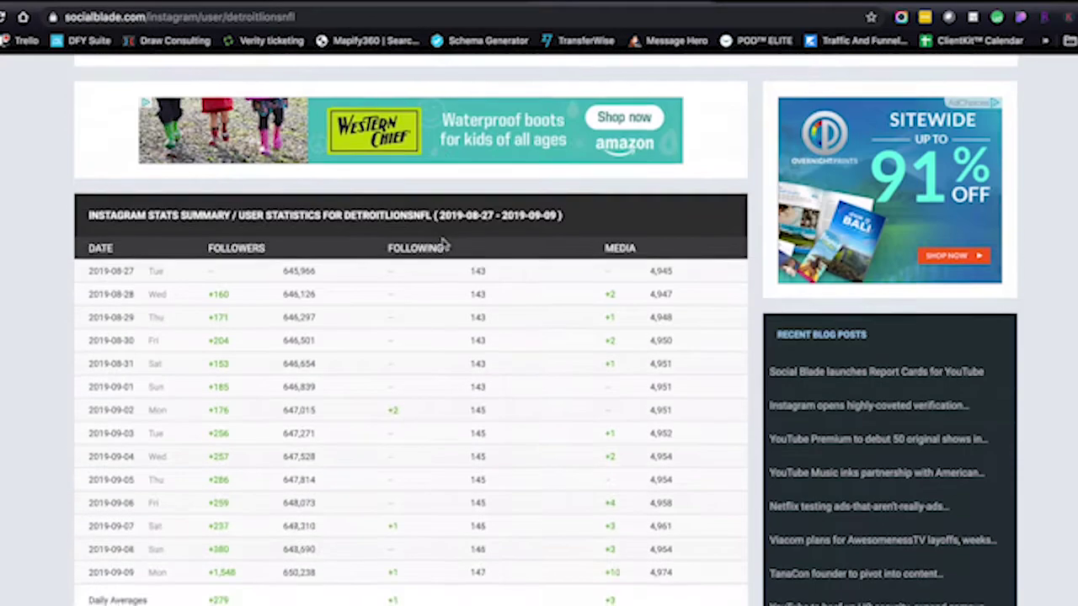
- Examine the account's progress graphs for total daily followers, daily following and media uploads
scroll(442, 243, "down", 5)
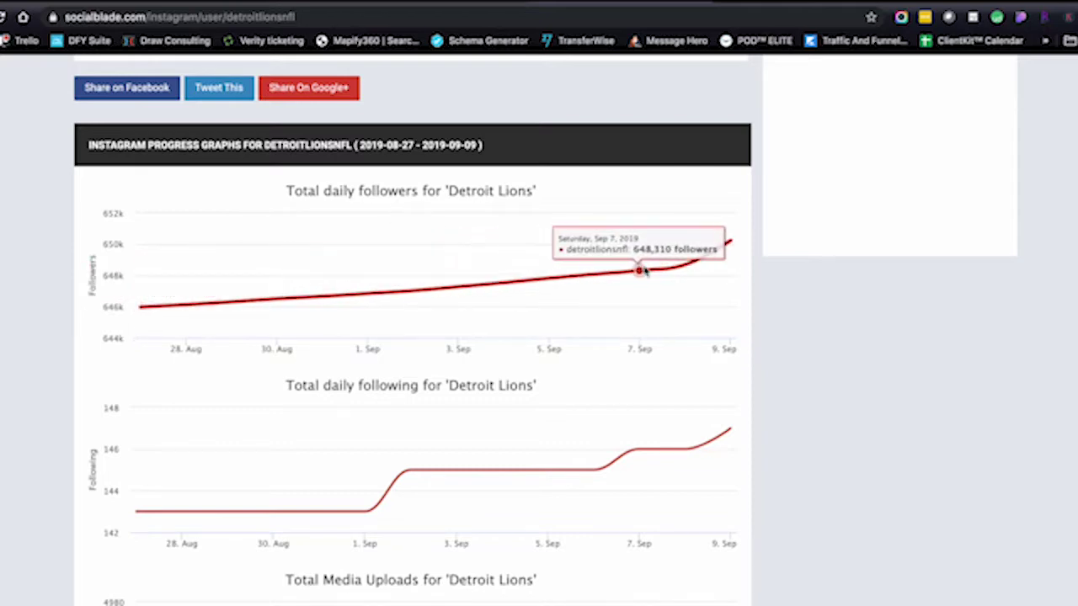
scroll(644, 269, "down", 1)
scroll(365, 315, "down", 5)
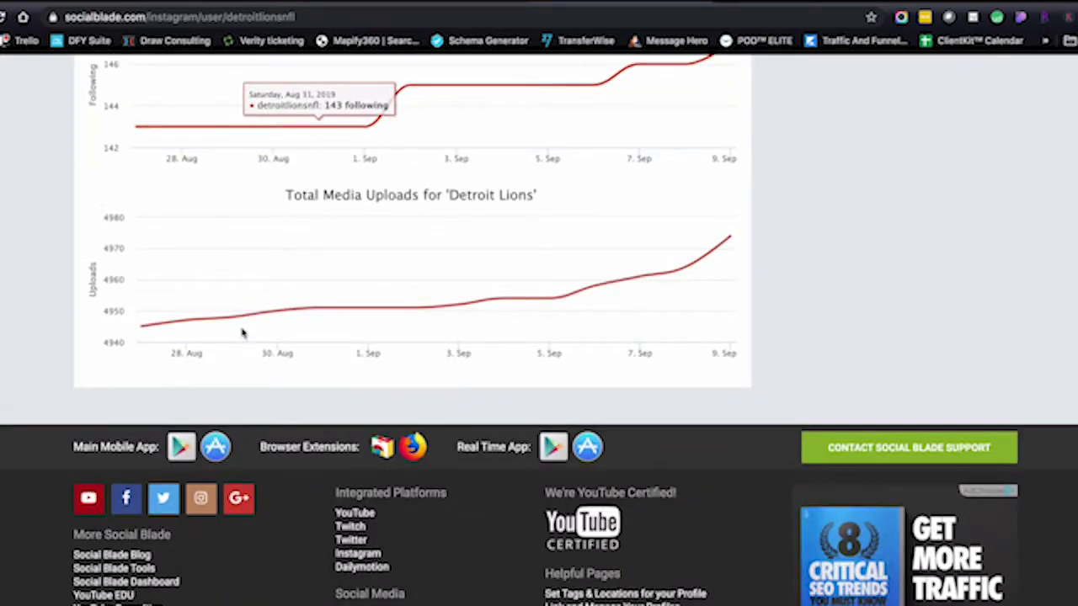
scroll(168, 298, "up", 5)
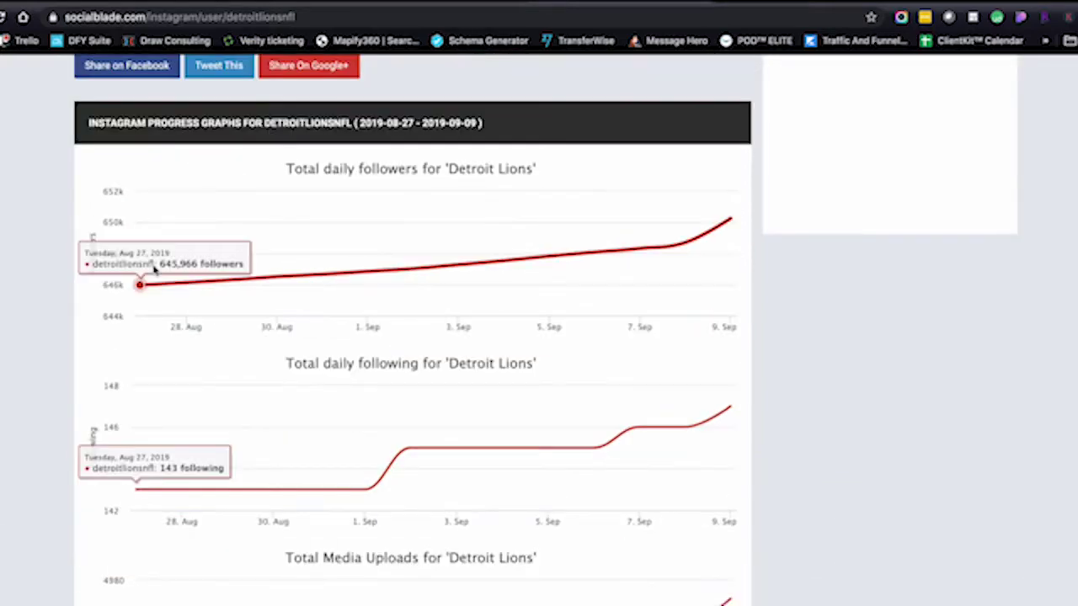
scroll(419, 292, "down", 3)
scroll(413, 291, "up", 10)
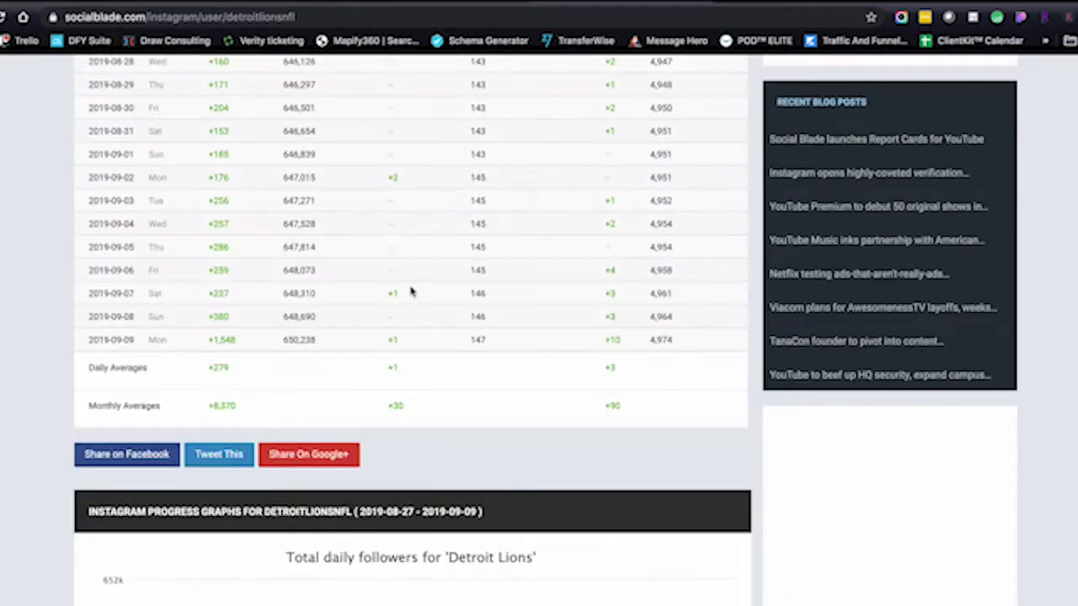
- Start a new Instagram username lookup in the site header's search
scroll(410, 291, "up", 3)
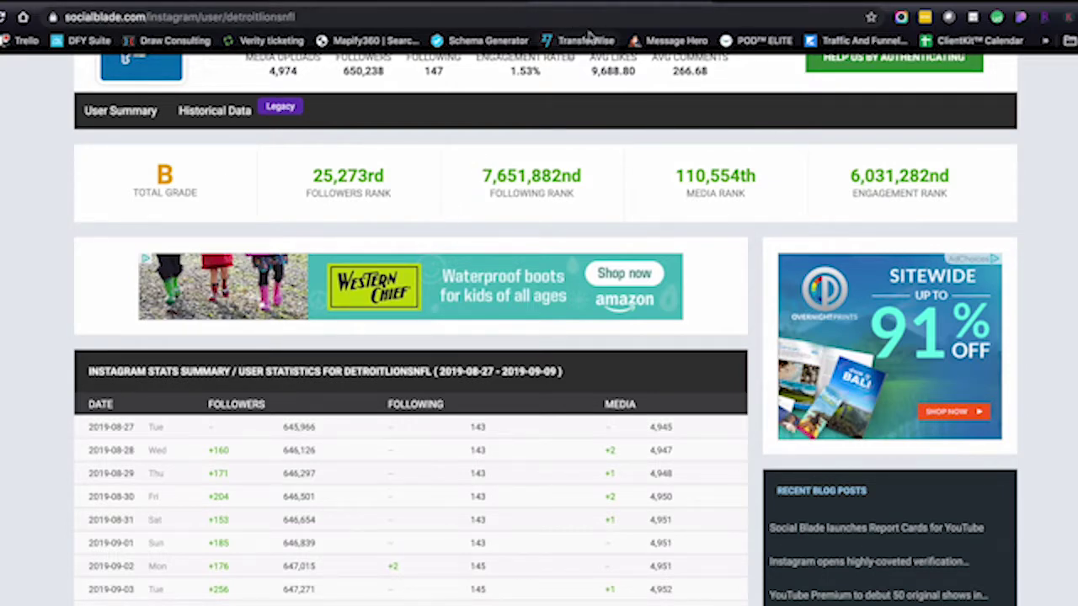
scroll(514, 189, "up", 5)
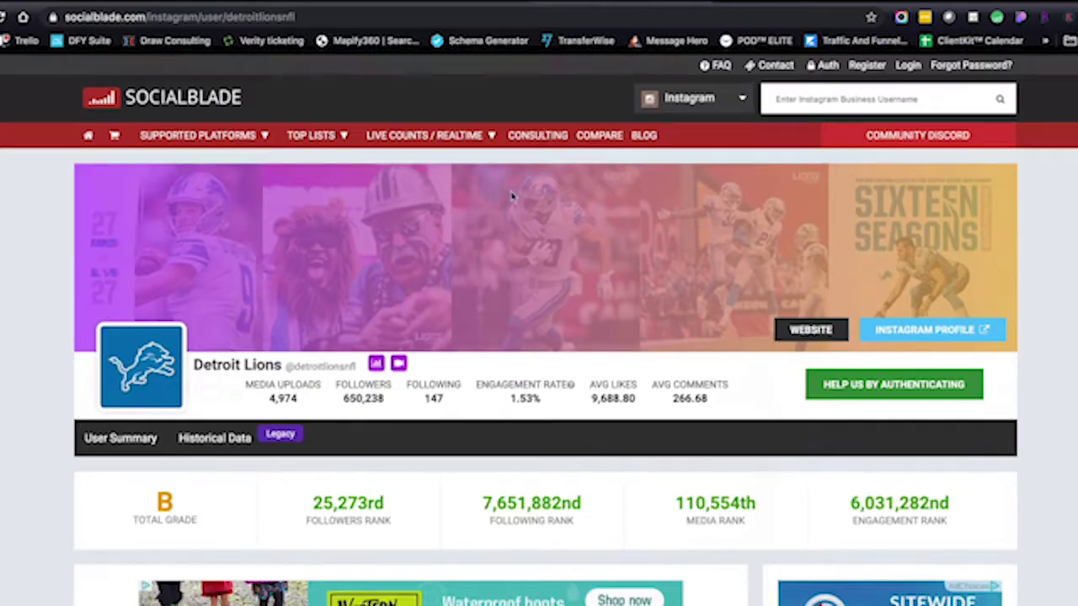
left_click(883, 98)
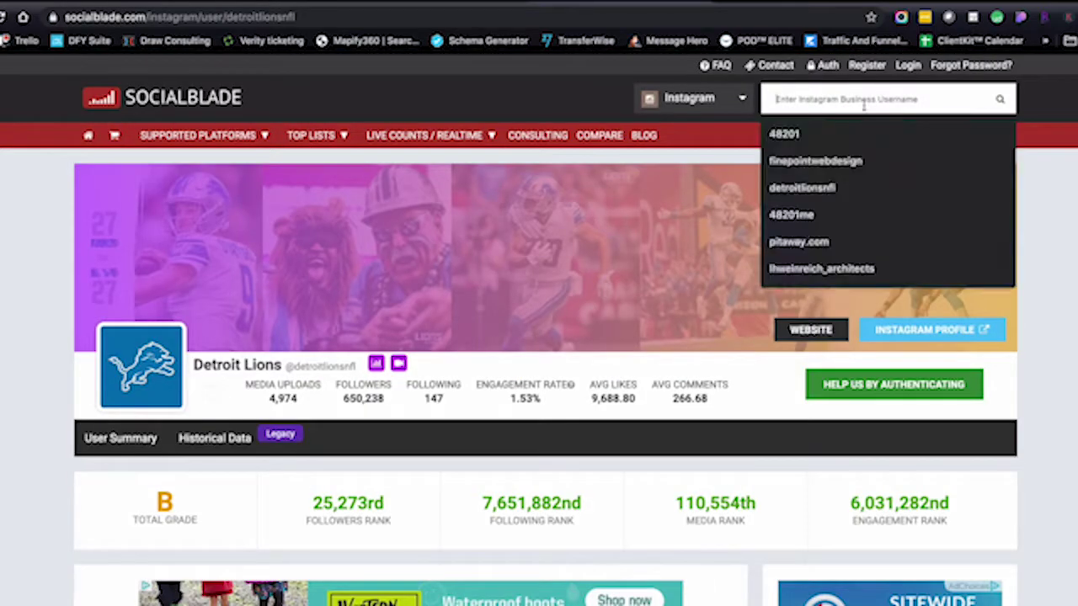